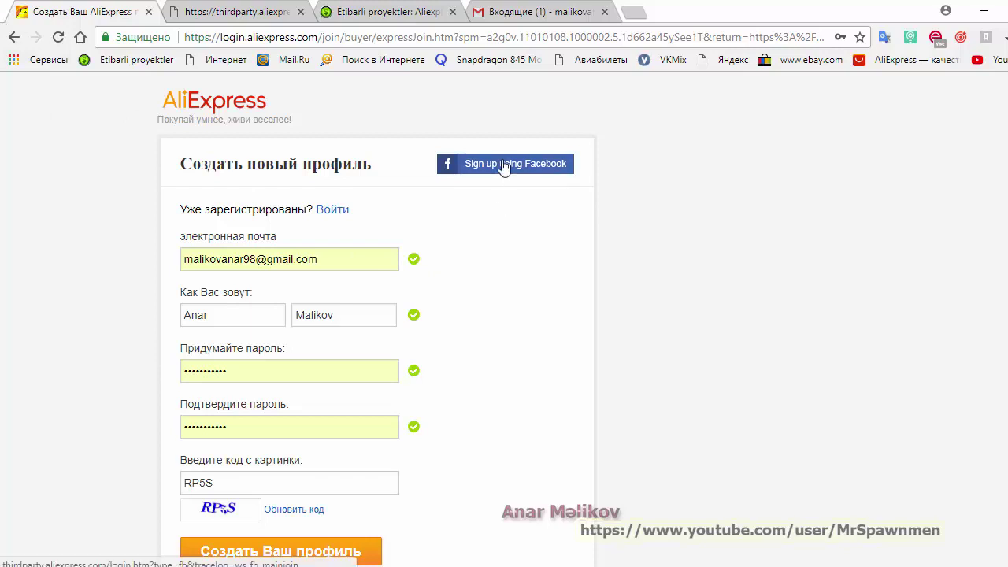
Try the saved login, turn off the Удобный вход prompt, and switch to Google sign-in
{"action": "left_click", "coordinate": [333, 211]}
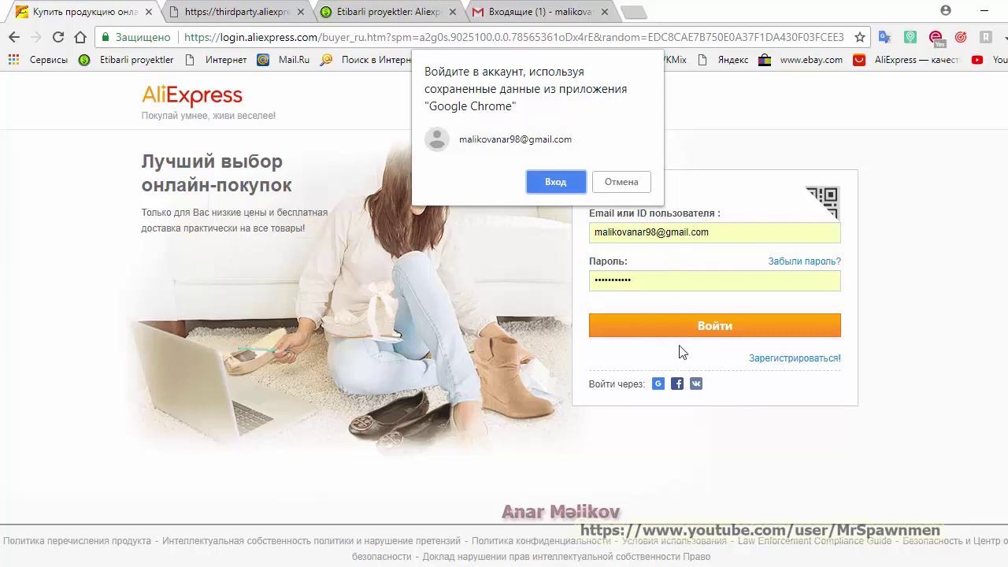
{"action": "left_click", "coordinate": [568, 180]}
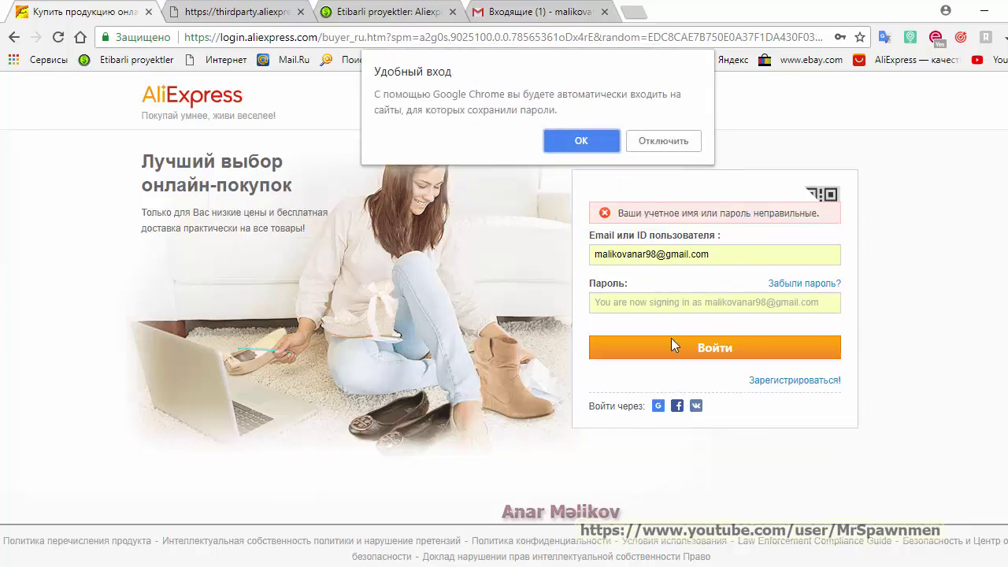
{"action": "left_click", "coordinate": [664, 141]}
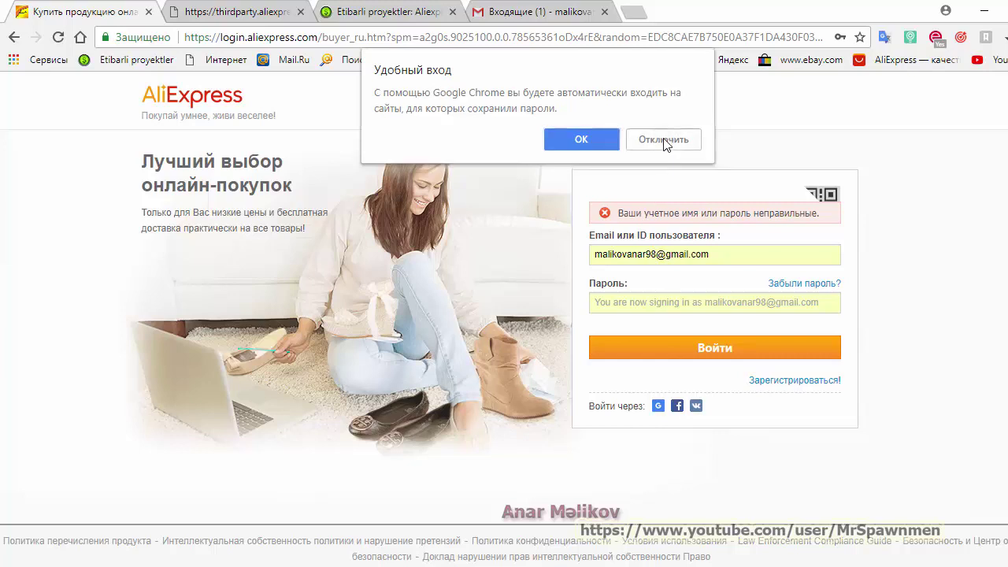
{"action": "left_click", "coordinate": [658, 406]}
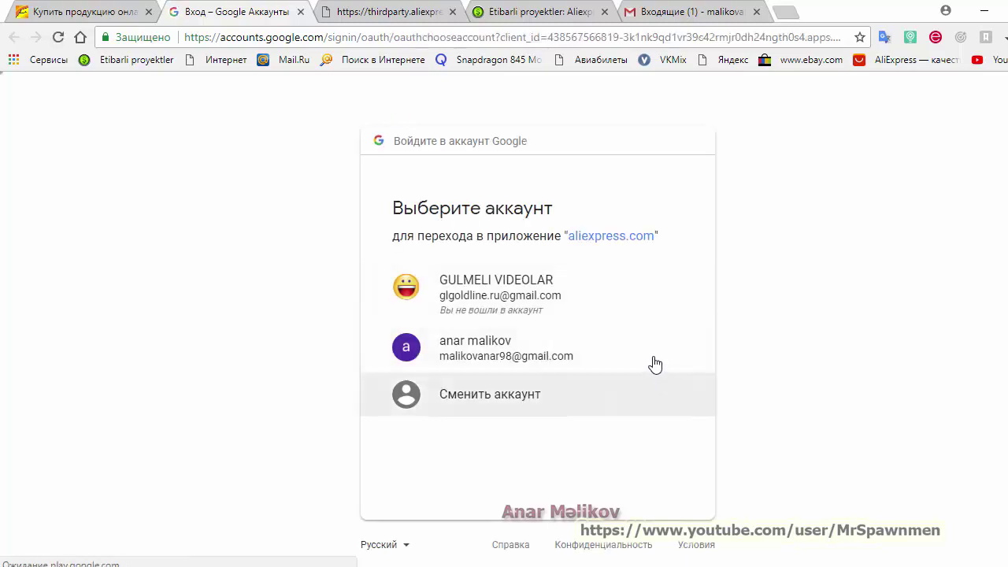
Continue with the Google account and enter the saved password in both password fields
{"action": "left_click", "coordinate": [499, 356]}
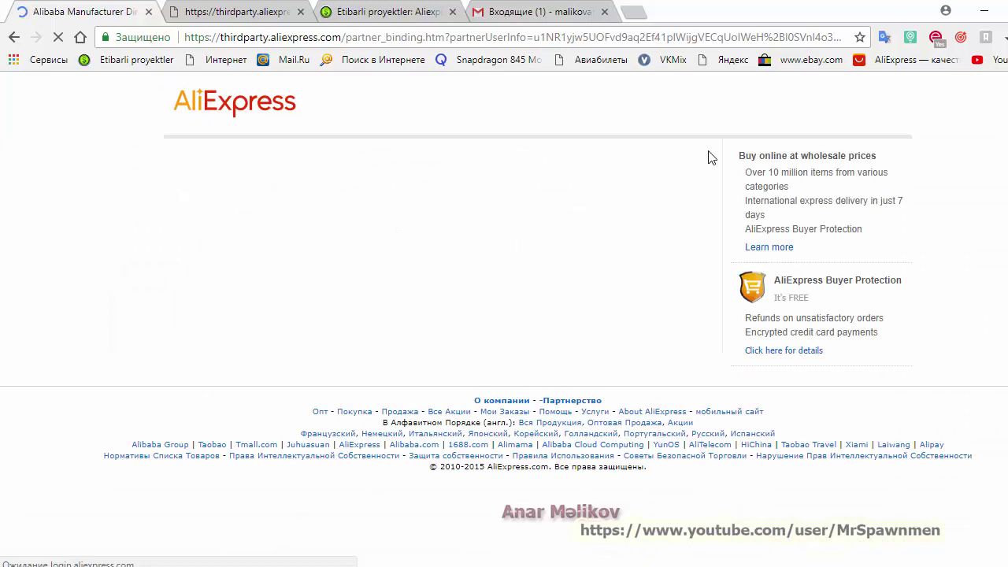
{"action": "left_click", "coordinate": [543, 12]}
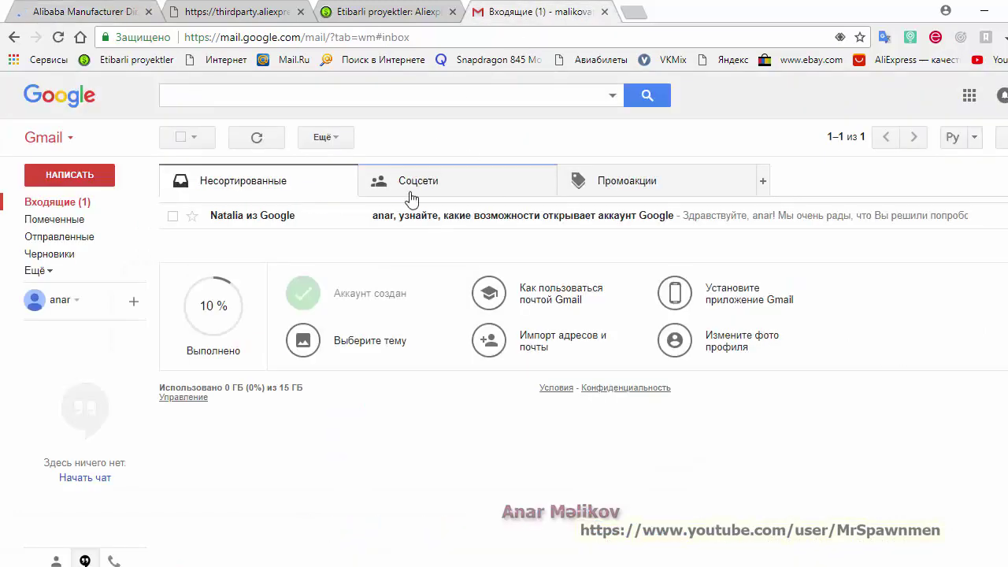
{"action": "left_click", "coordinate": [99, 11]}
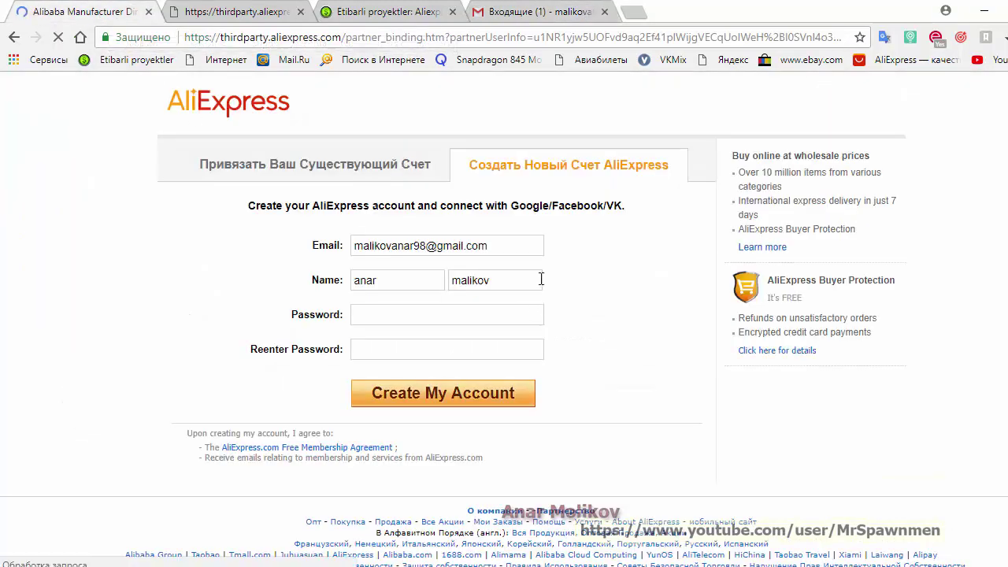
{"action": "left_click", "coordinate": [466, 314]}
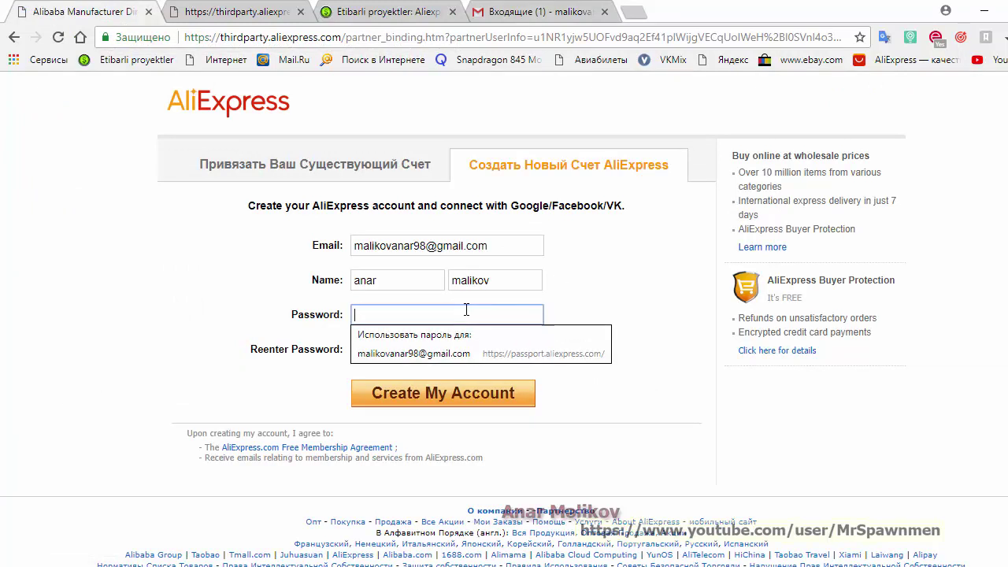
{"action": "left_click", "coordinate": [458, 353]}
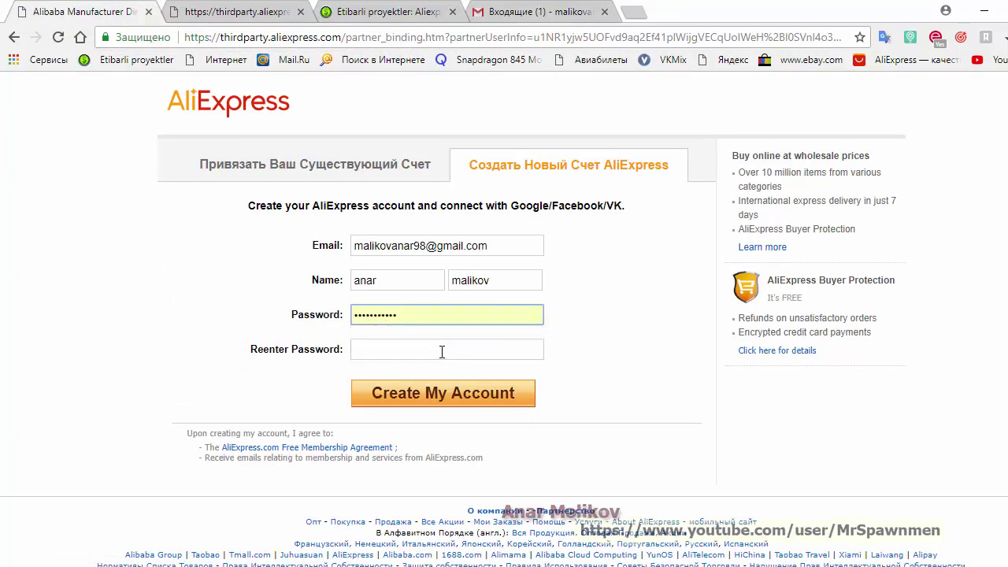
{"action": "left_click", "coordinate": [442, 352]}
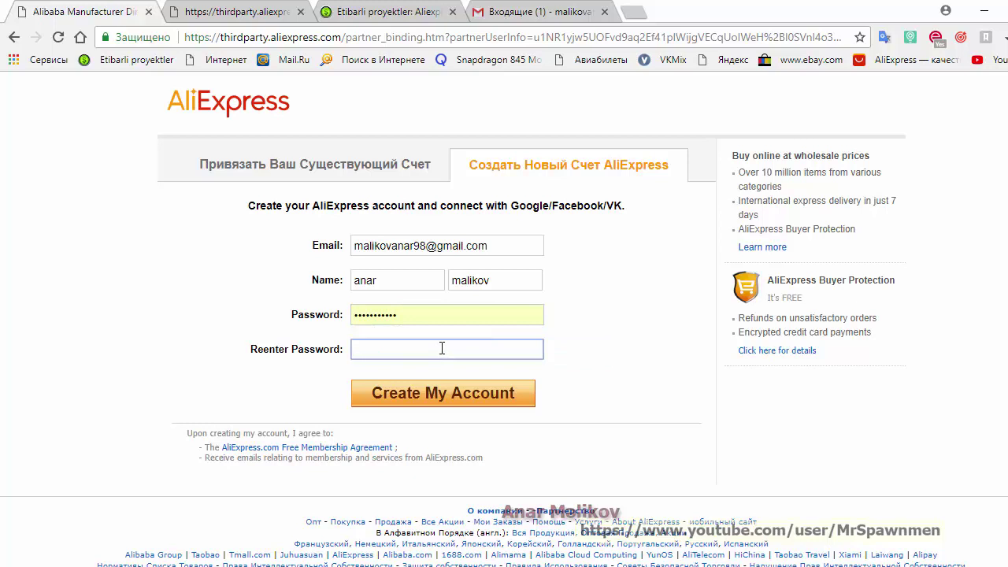
{"action": "type", "text": "•••••••••••"}
Capitalise the first letters of the first and last names and submit the form
{"action": "left_click", "coordinate": [358, 282]}
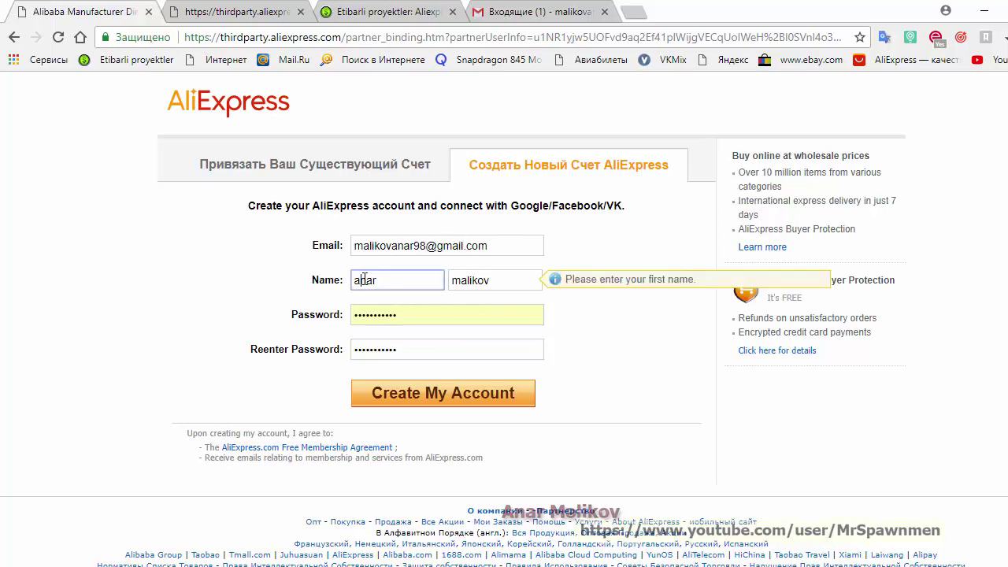
{"action": "type", "text": "A"}
{"action": "left_click", "coordinate": [463, 282]}
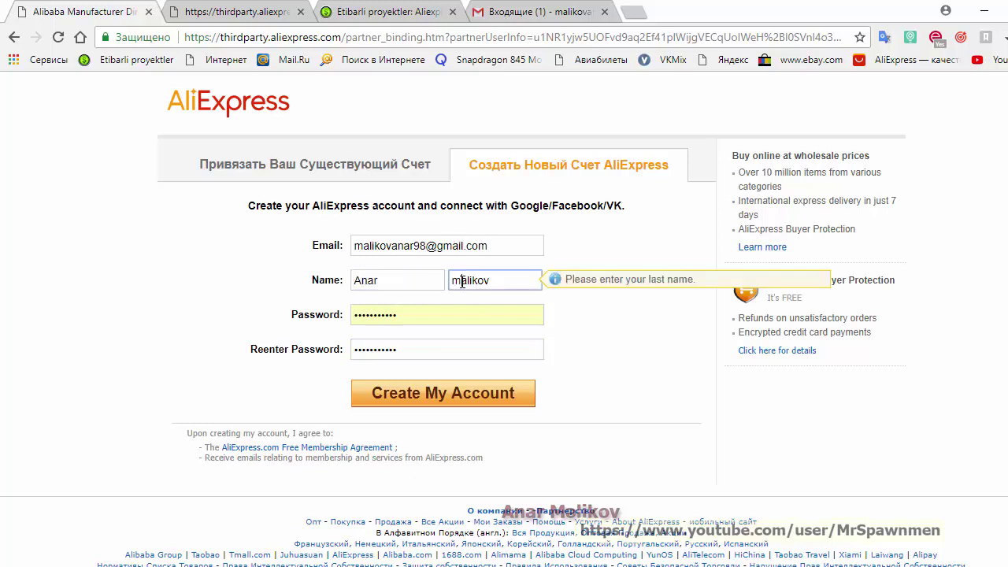
{"action": "key", "text": "BackSpace"}
{"action": "type", "text": "M"}
{"action": "left_click", "coordinate": [473, 401]}
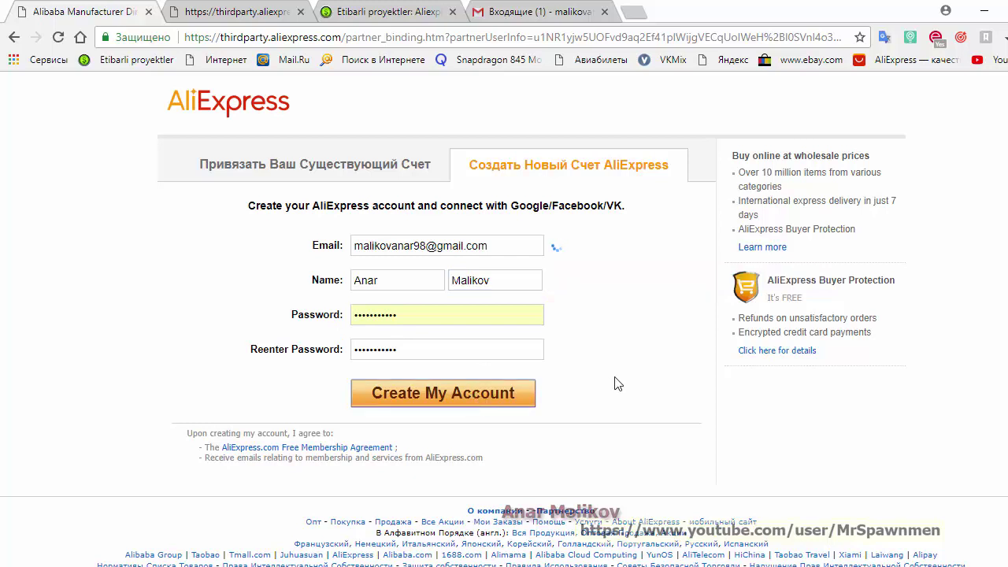
{"action": "left_click", "coordinate": [565, 14]}
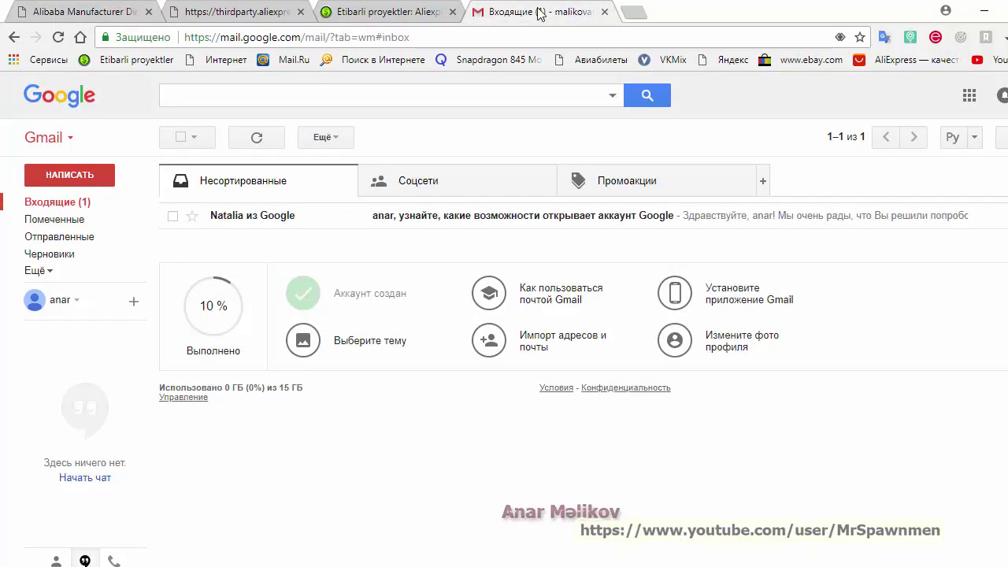
{"action": "left_click", "coordinate": [94, 16]}
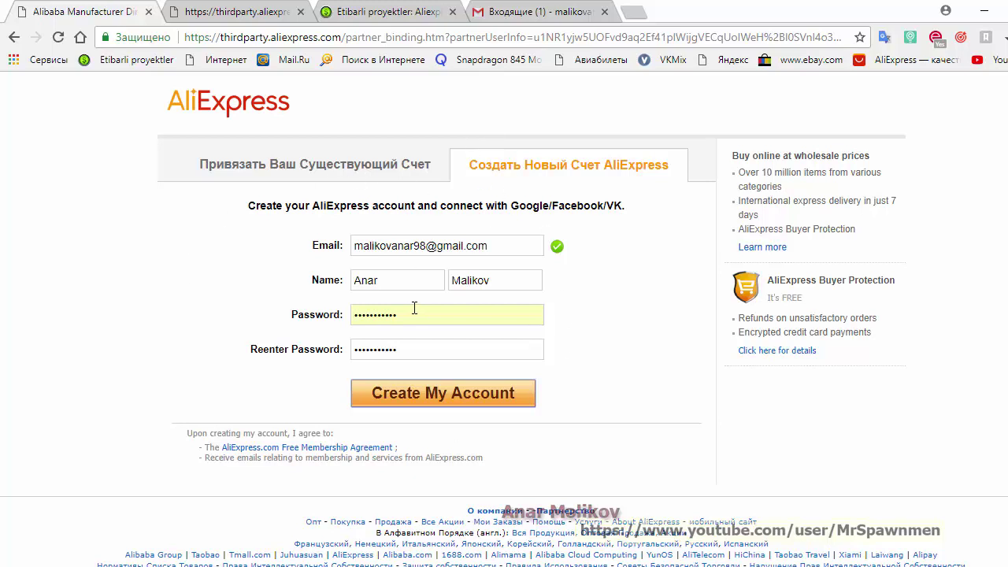
Create the AliExpress account, resize the browser window, and switch to the Gmail inbox
{"action": "left_click", "coordinate": [459, 394]}
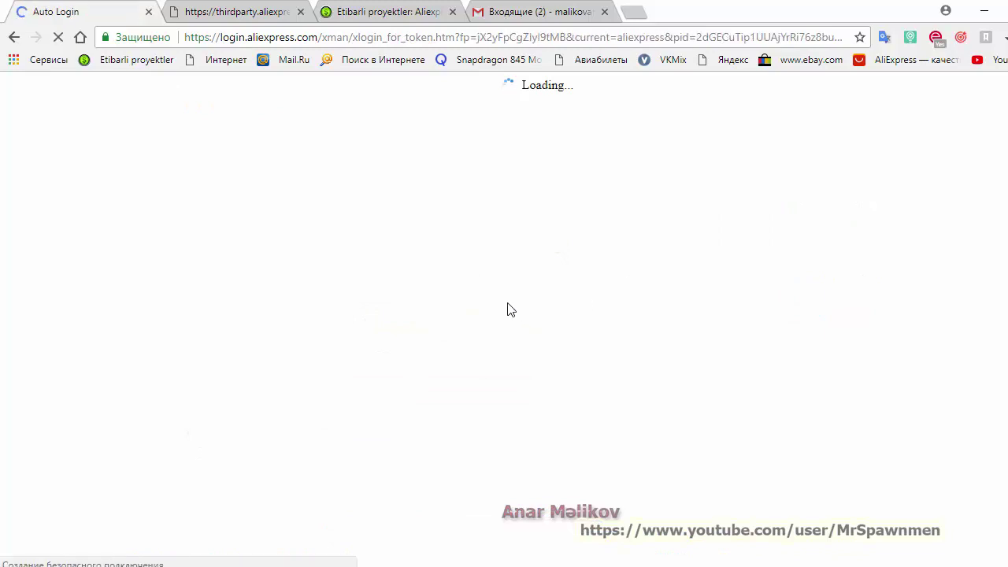
{"action": "left_click", "coordinate": [1007, 11]}
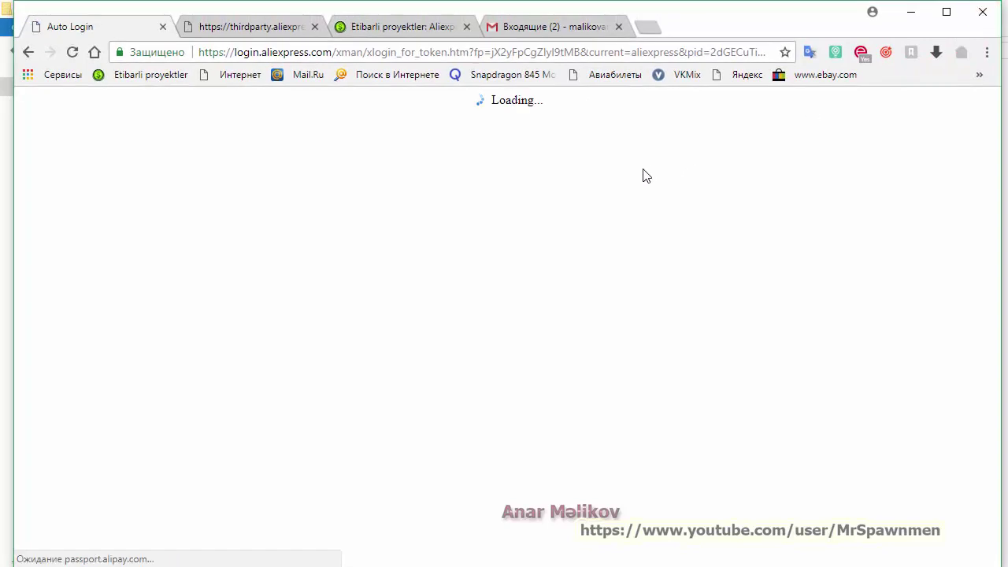
{"action": "left_click_drag", "start_coordinate": [12, 173], "coordinate": [3, 179]}
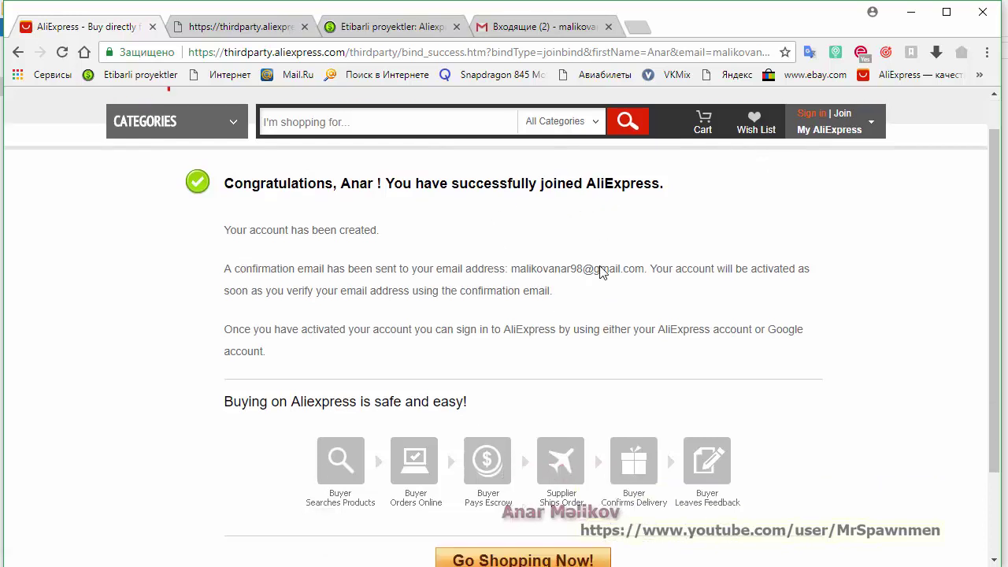
{"action": "scroll", "coordinate": [599, 271], "scroll_direction": "down", "scroll_amount": 2}
{"action": "scroll", "coordinate": [599, 272], "scroll_direction": "up", "scroll_amount": 2}
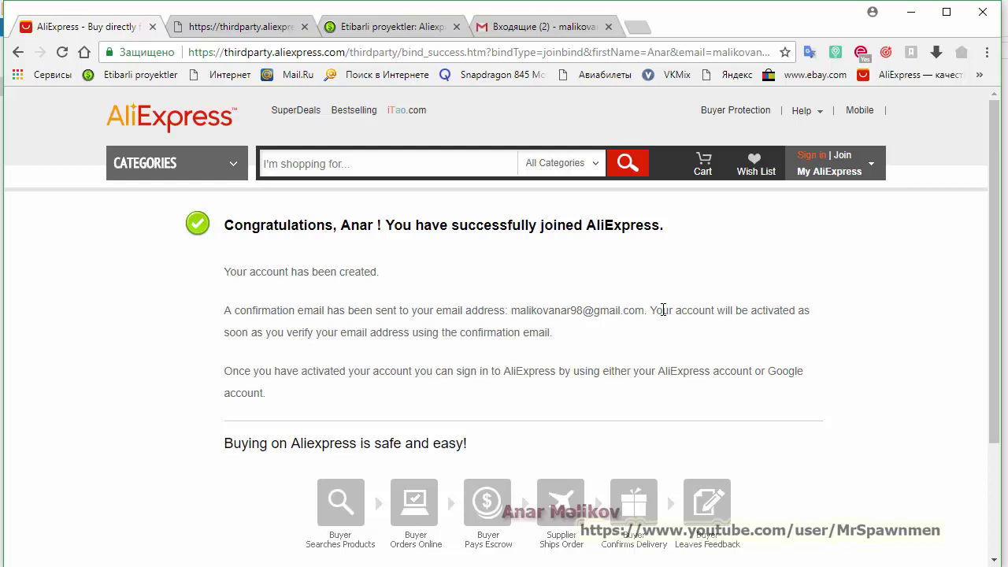
{"action": "left_click", "coordinate": [556, 29]}
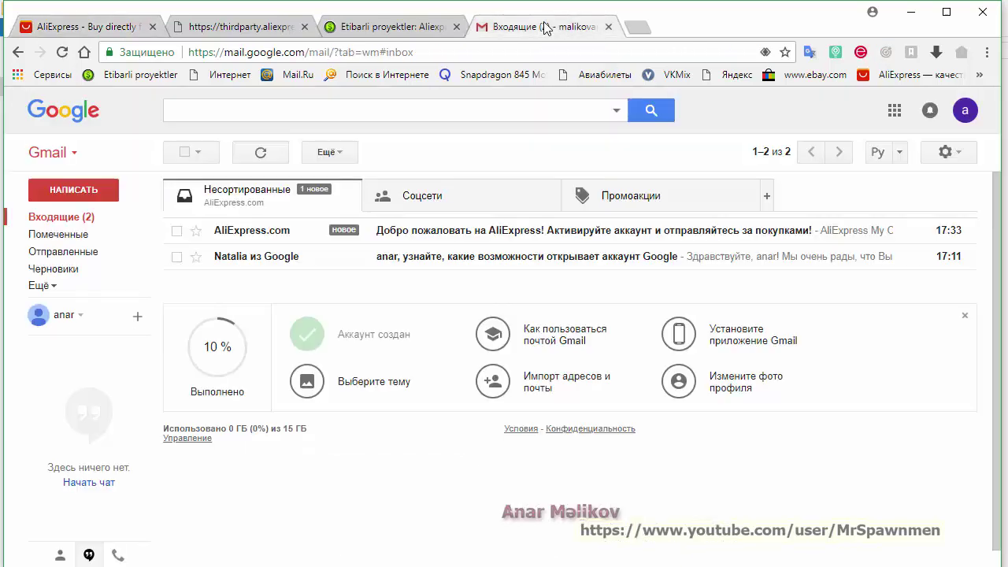
Open AliExpress's welcome e-mail and follow its activation link to verify the address
{"action": "left_click", "coordinate": [425, 233]}
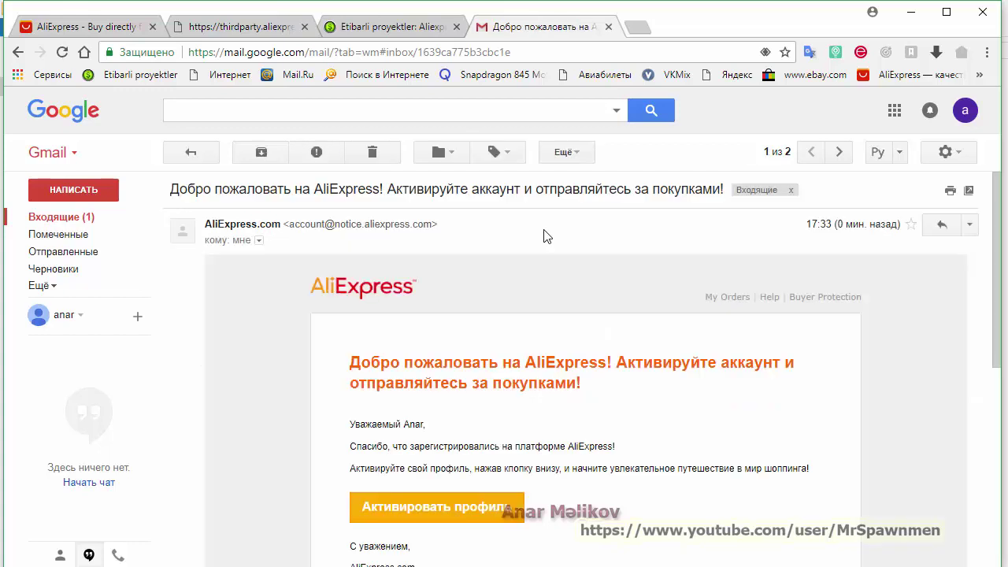
{"action": "scroll", "coordinate": [702, 318], "scroll_direction": "down", "scroll_amount": 2}
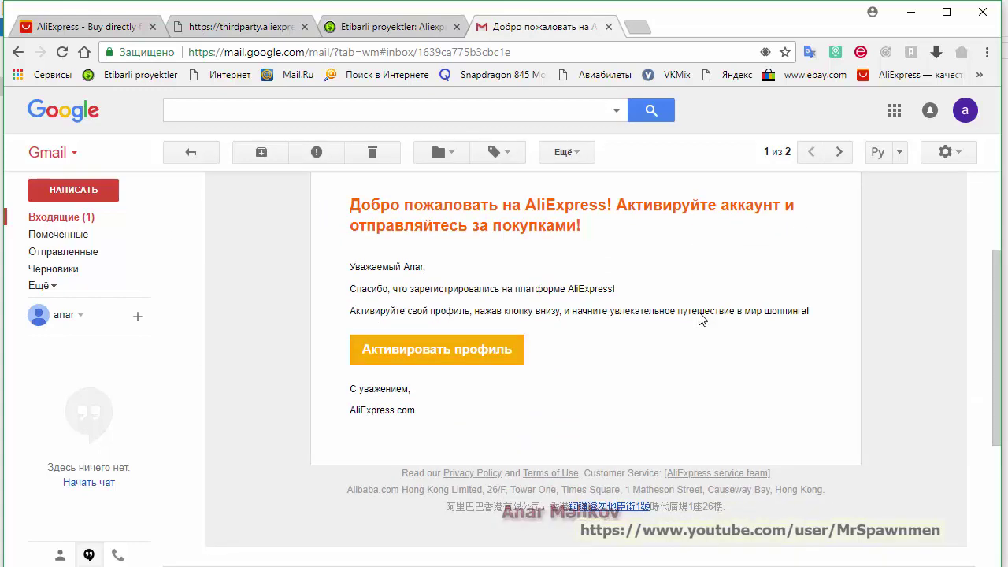
{"action": "left_click", "coordinate": [475, 355]}
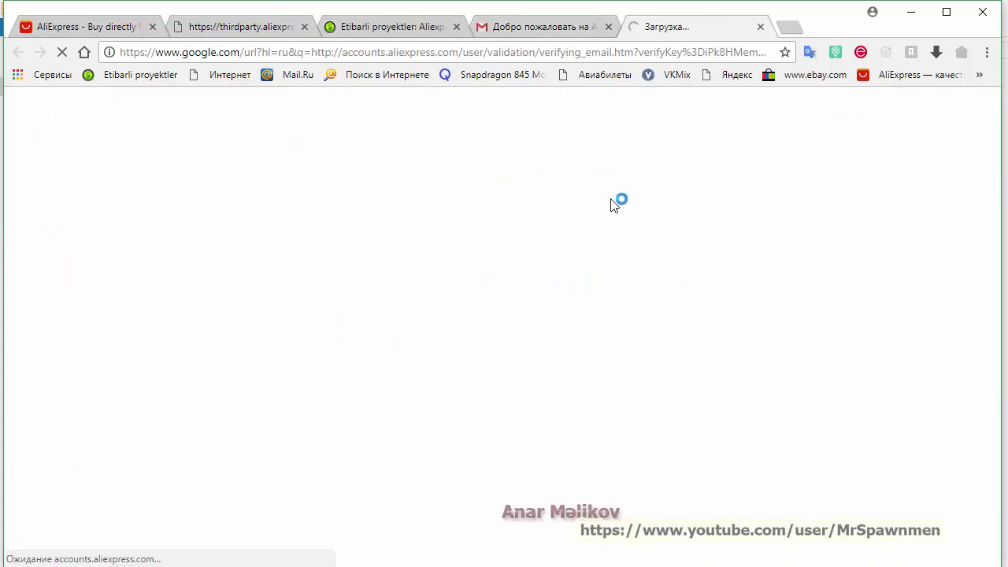
{"action": "left_click", "coordinate": [92, 24]}
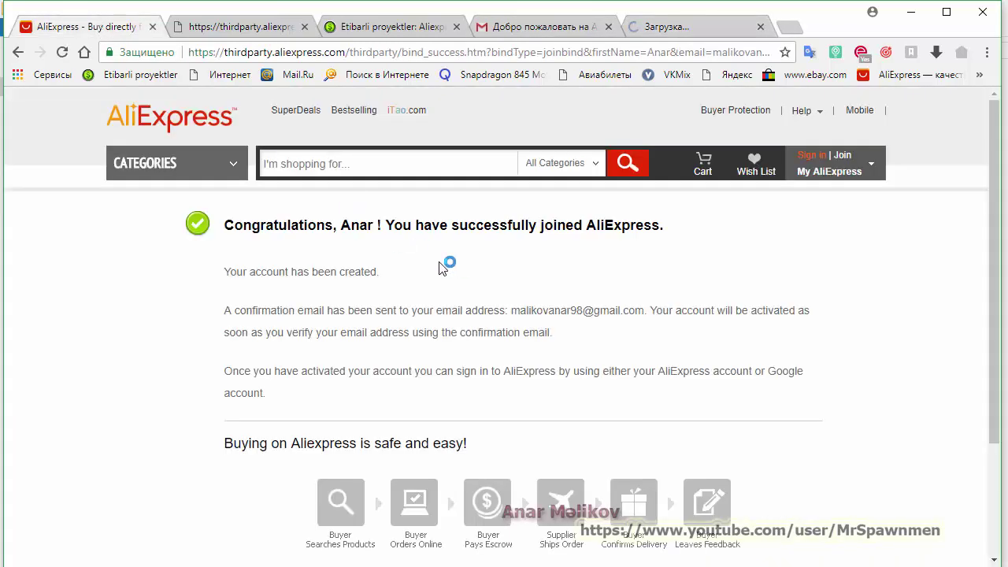
{"action": "left_click", "coordinate": [673, 28]}
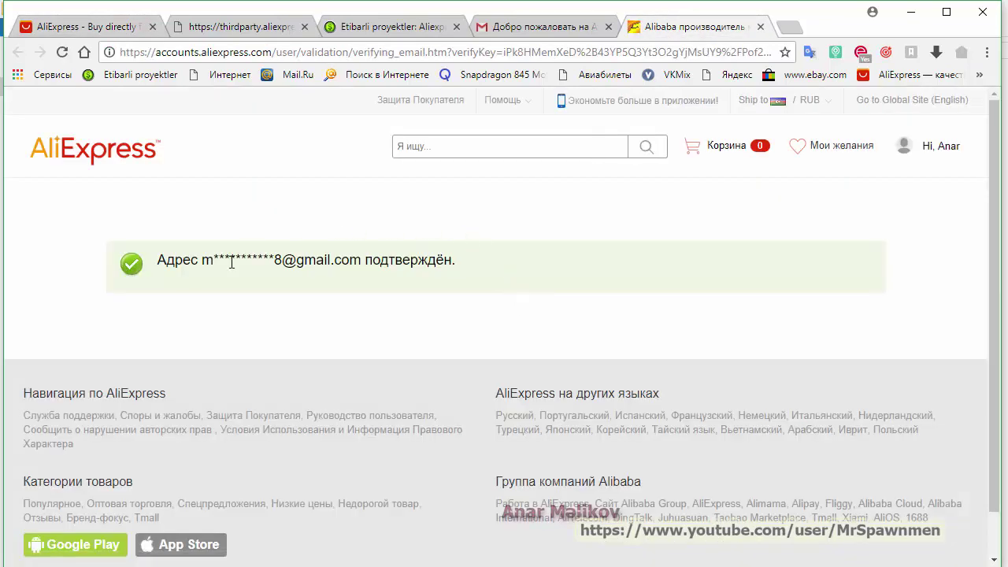
{"action": "mouse_move", "coordinate": [962, 149]}
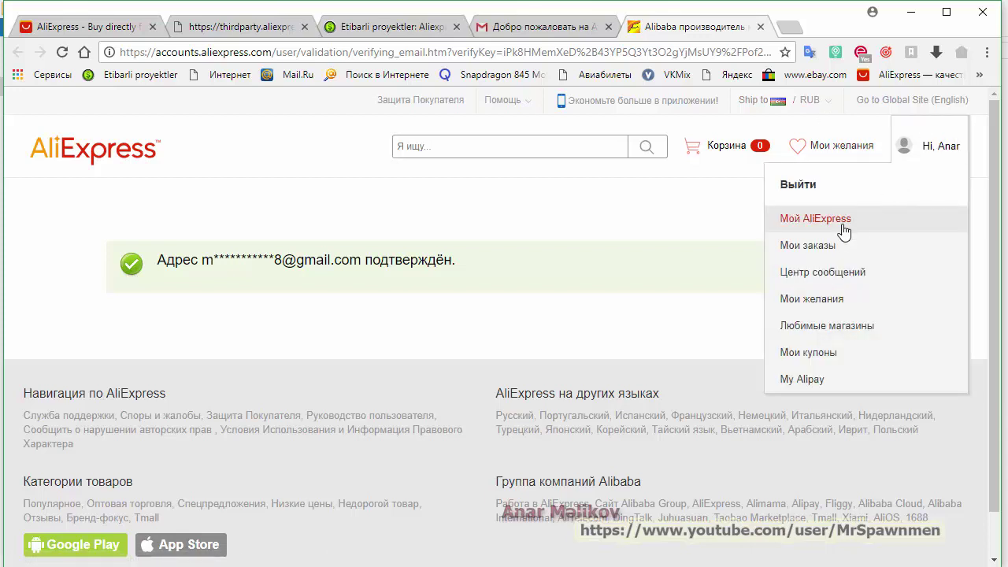
Go to Мой AliExpress, then to the account's profile page from the account-name menu
{"action": "left_click", "coordinate": [829, 247]}
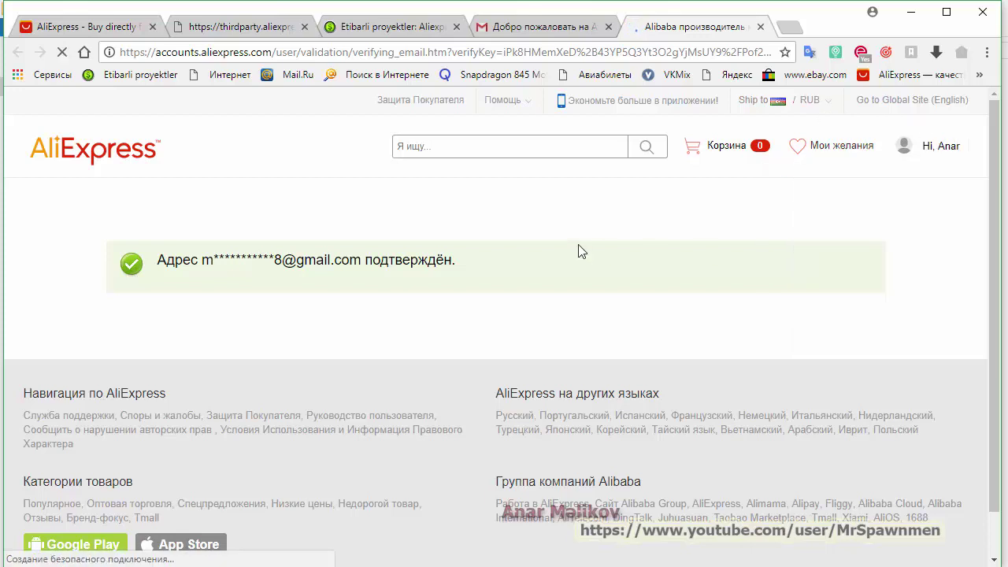
{"action": "mouse_move", "coordinate": [949, 158]}
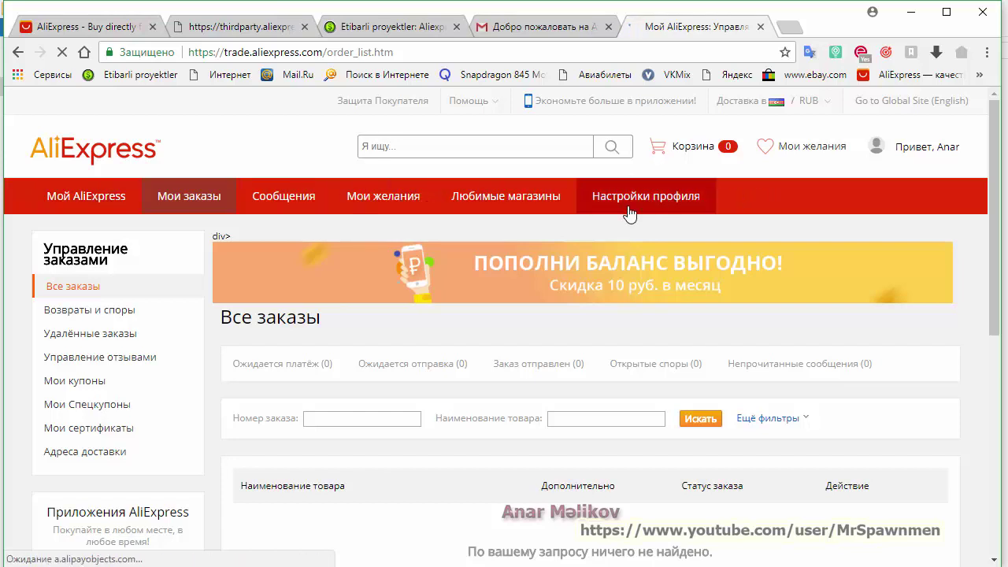
{"action": "mouse_move", "coordinate": [920, 147]}
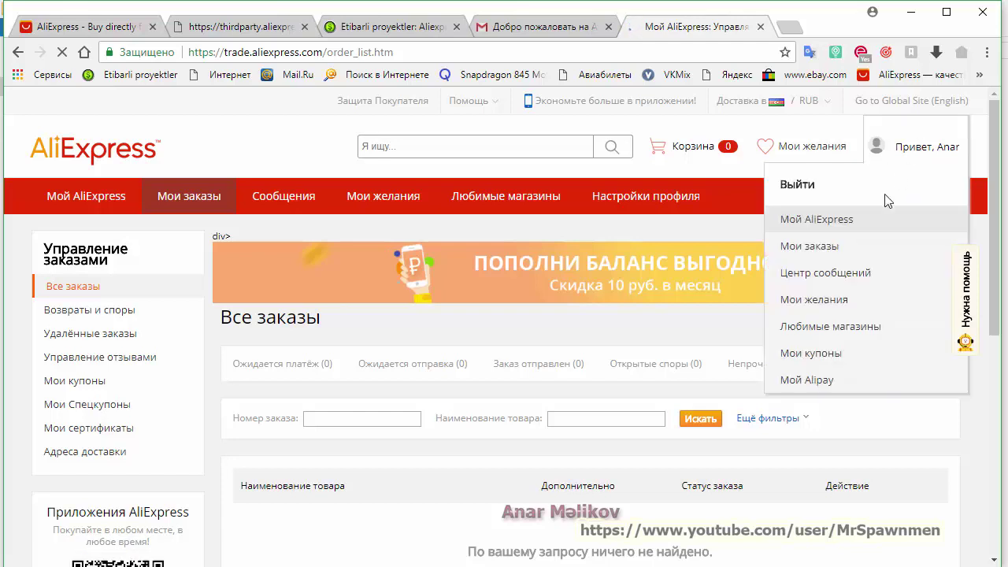
{"action": "left_click", "coordinate": [926, 167]}
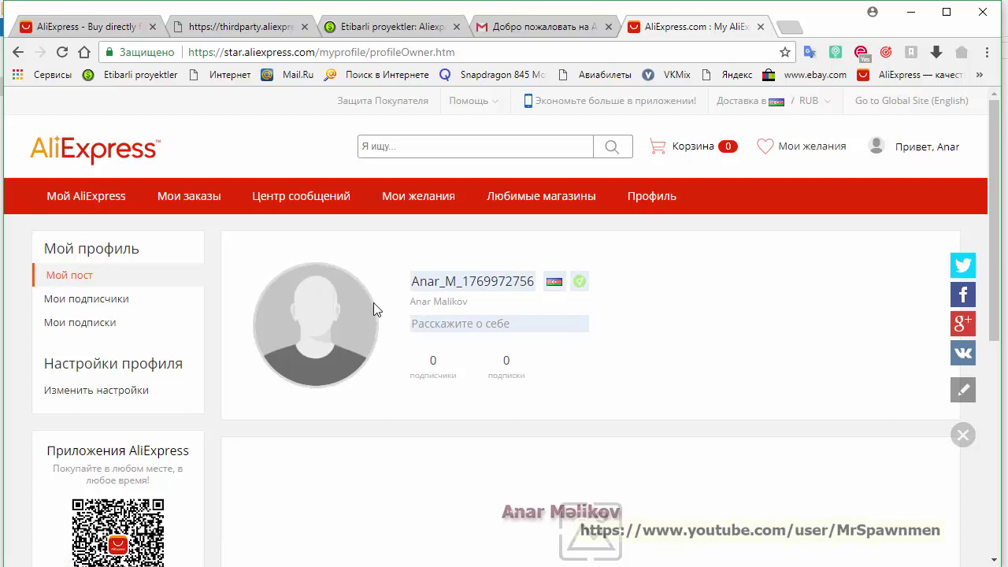
Start a profile photo change and bring up the Upload Photo file picker
{"action": "mouse_move", "coordinate": [315, 338]}
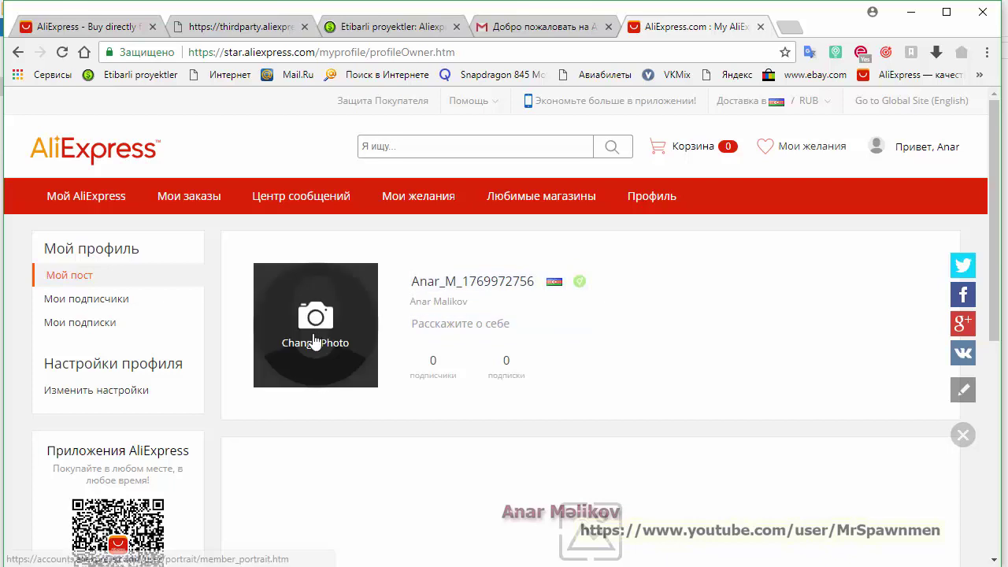
{"action": "left_click", "coordinate": [315, 337]}
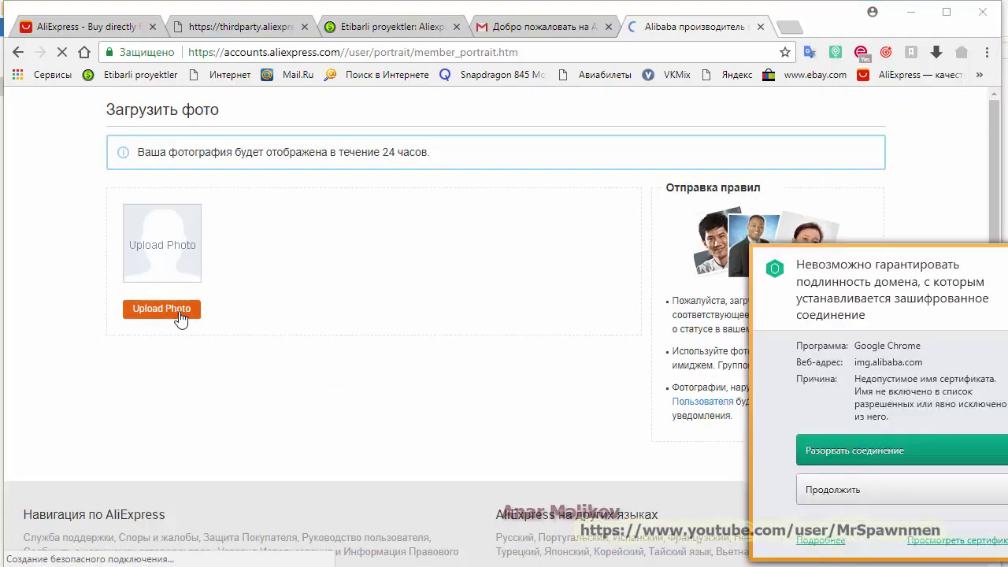
{"action": "left_click", "coordinate": [180, 310]}
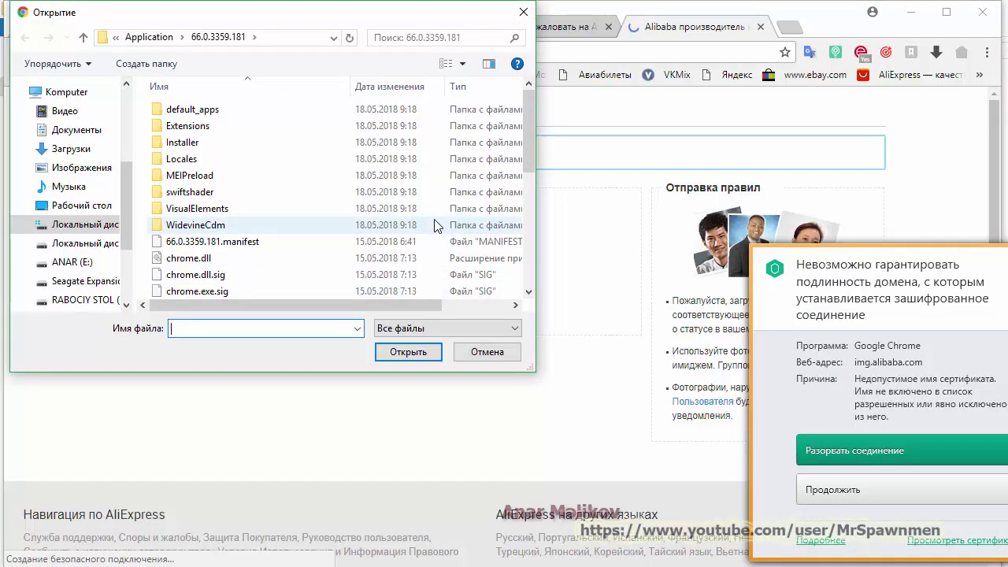
{"action": "left_click", "coordinate": [523, 12]}
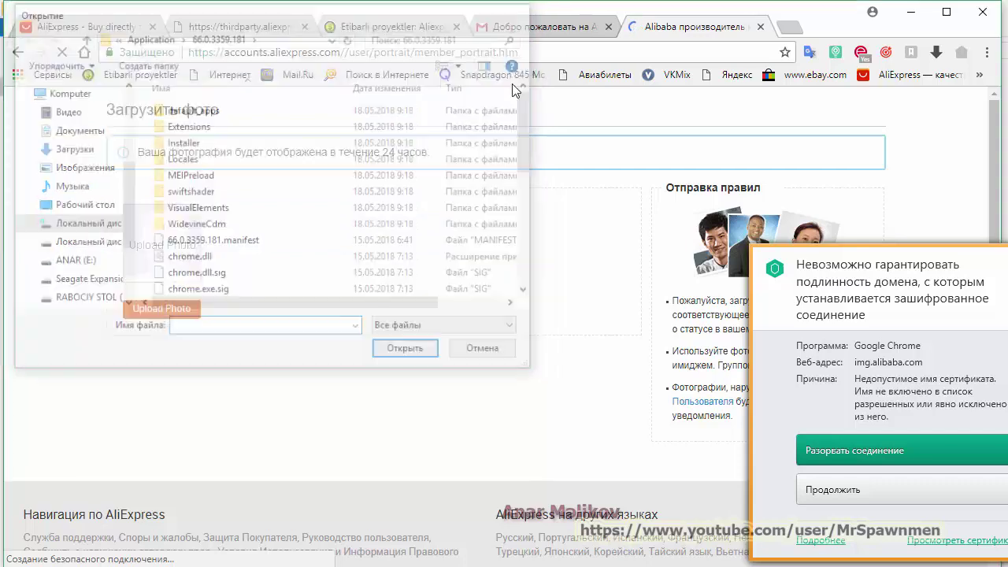
{"action": "left_click", "coordinate": [182, 310]}
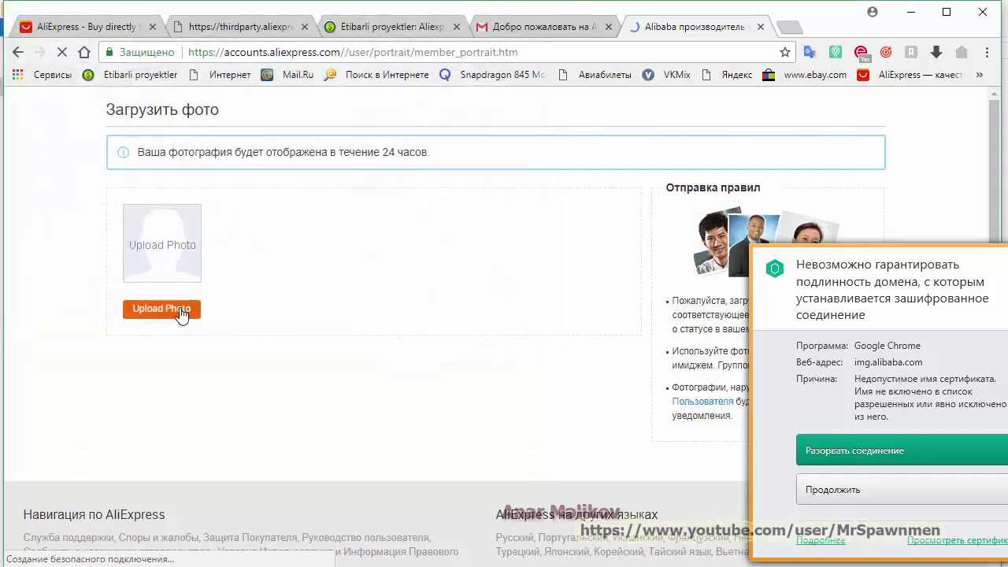
Browse to ANAR (E:) > SEKILLER > MENIM SEKILLERIM and select image004_001.jpg
{"action": "scroll", "coordinate": [443, 194], "scroll_direction": "down", "scroll_amount": 4}
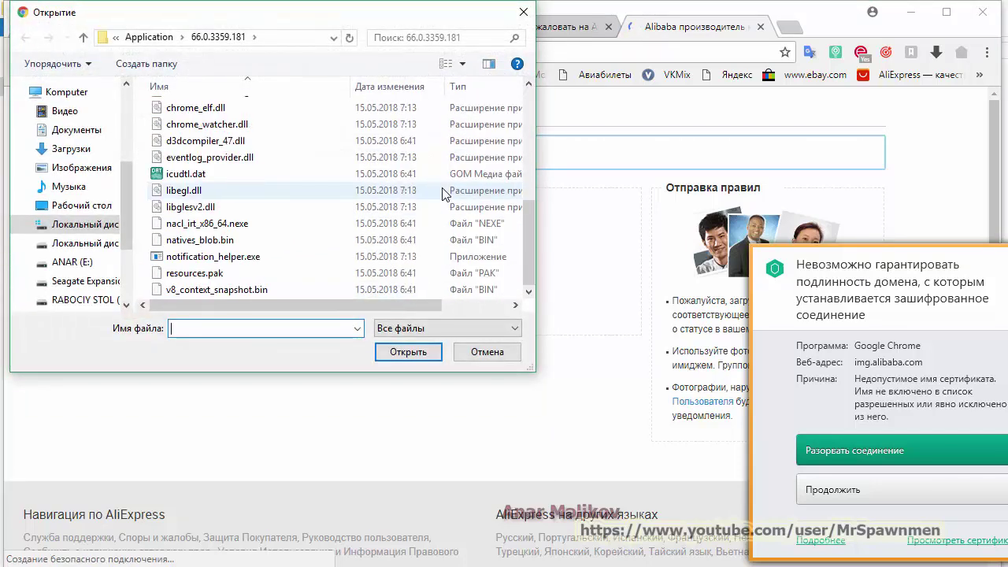
{"action": "scroll", "coordinate": [443, 194], "scroll_direction": "up", "scroll_amount": 5}
{"action": "left_click", "coordinate": [72, 261]}
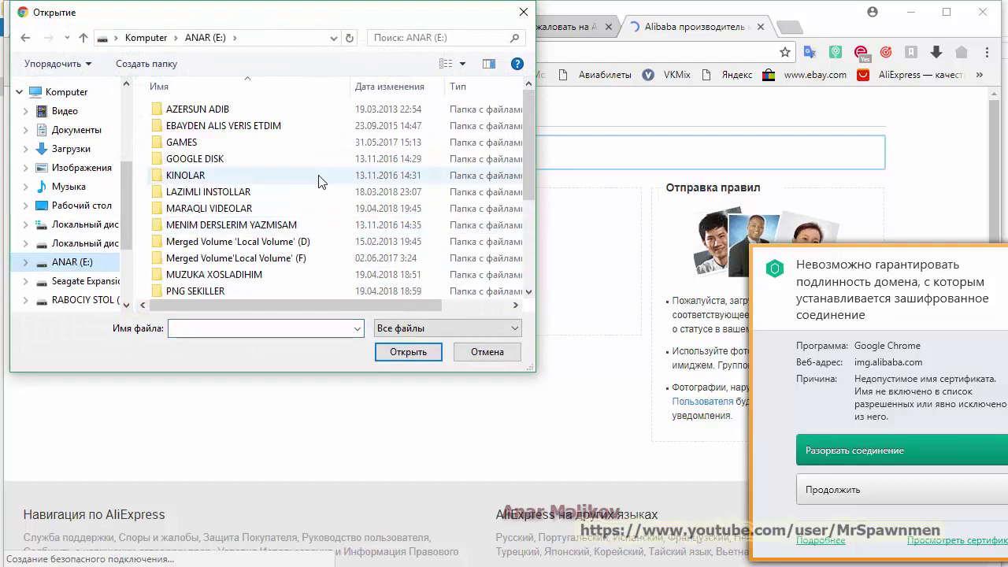
{"action": "scroll", "coordinate": [319, 182], "scroll_direction": "down", "scroll_amount": 3}
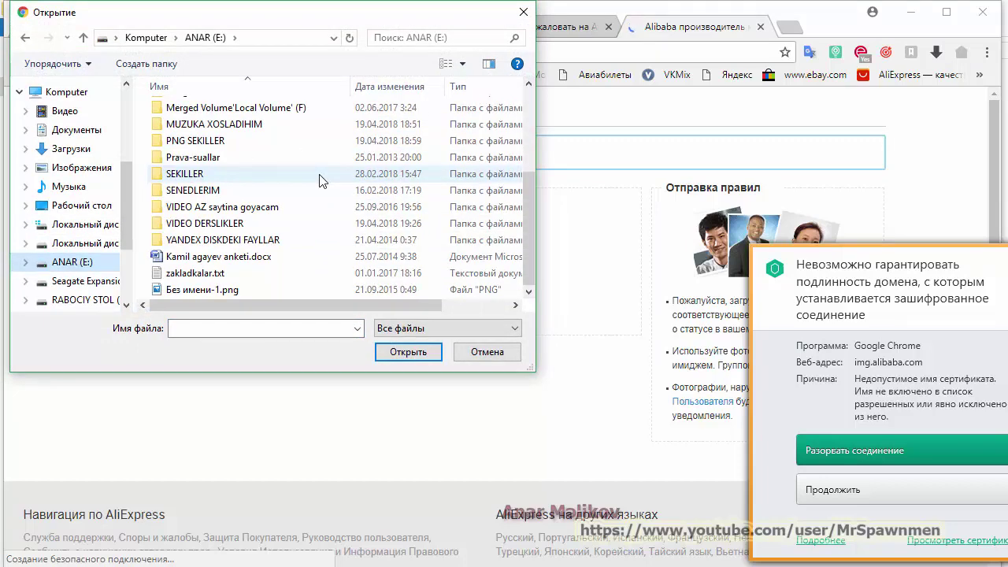
{"action": "double_click", "coordinate": [291, 180]}
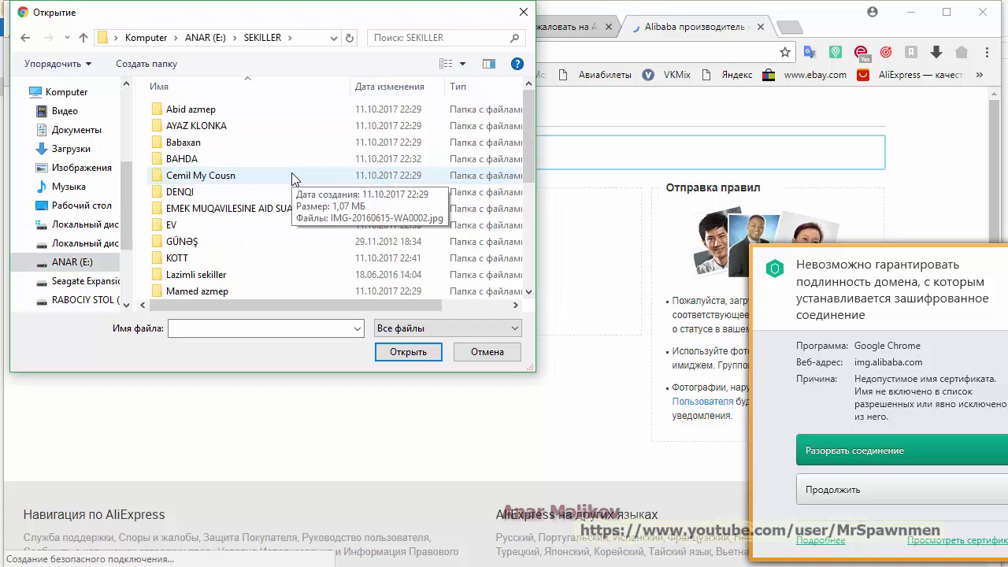
{"action": "scroll", "coordinate": [291, 181], "scroll_direction": "down", "scroll_amount": 2}
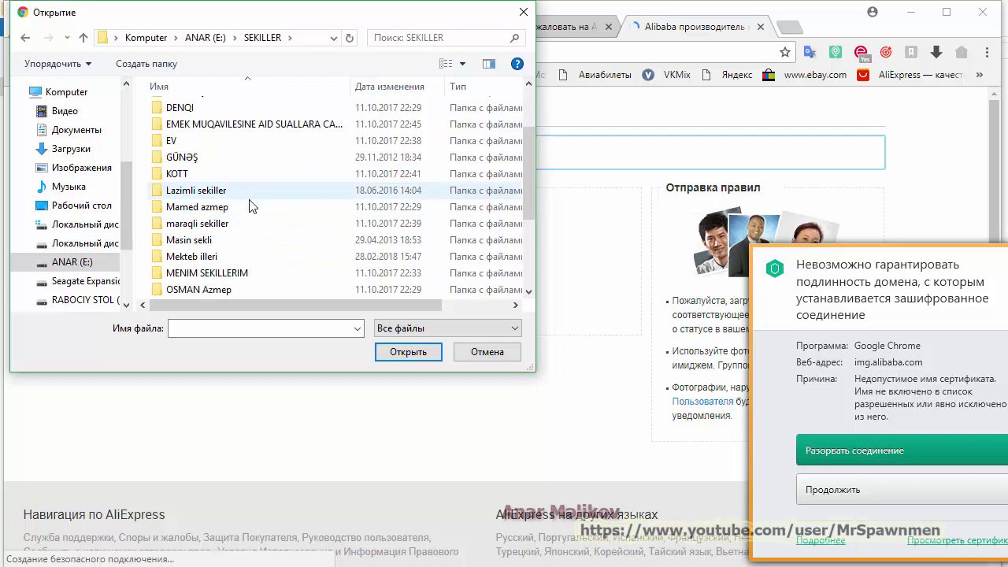
{"action": "double_click", "coordinate": [254, 277]}
{"action": "scroll", "coordinate": [299, 157], "scroll_direction": "down", "scroll_amount": 3}
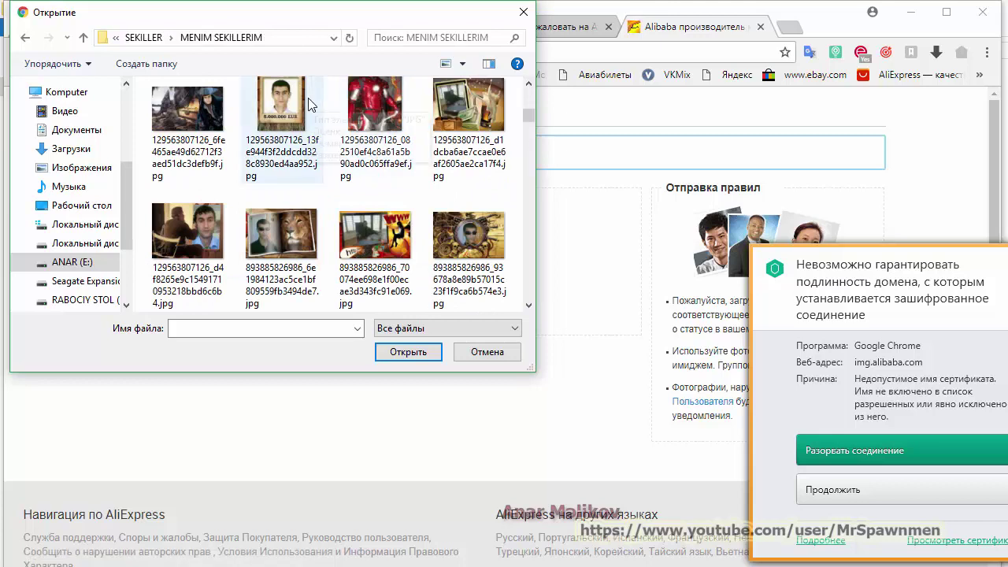
{"action": "scroll", "coordinate": [310, 105], "scroll_direction": "down", "scroll_amount": 3}
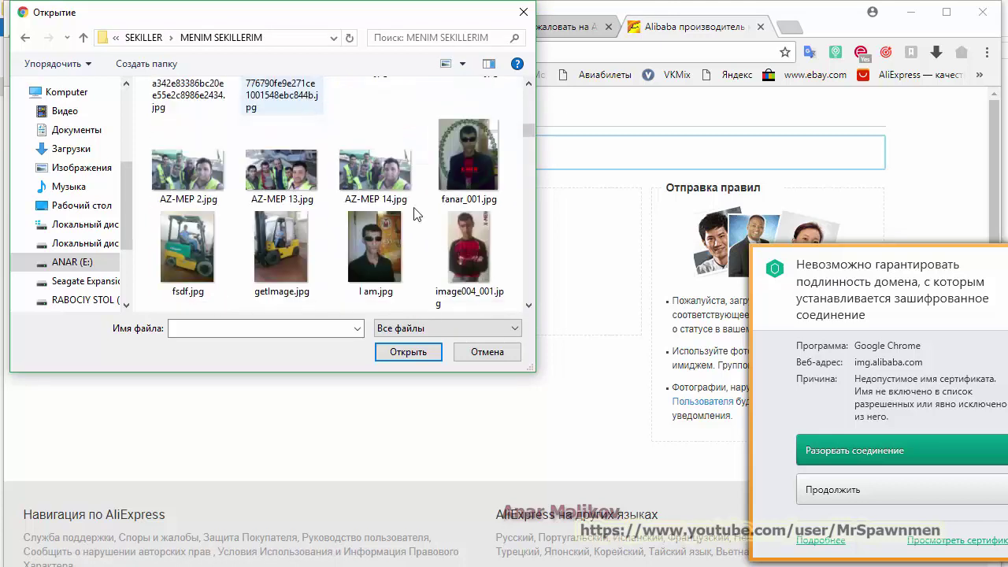
{"action": "left_click", "coordinate": [469, 250]}
Load image004_001.jpg, tick the consent box, send the photo, and dismiss the Kaspersky warning
{"action": "left_click", "coordinate": [408, 352]}
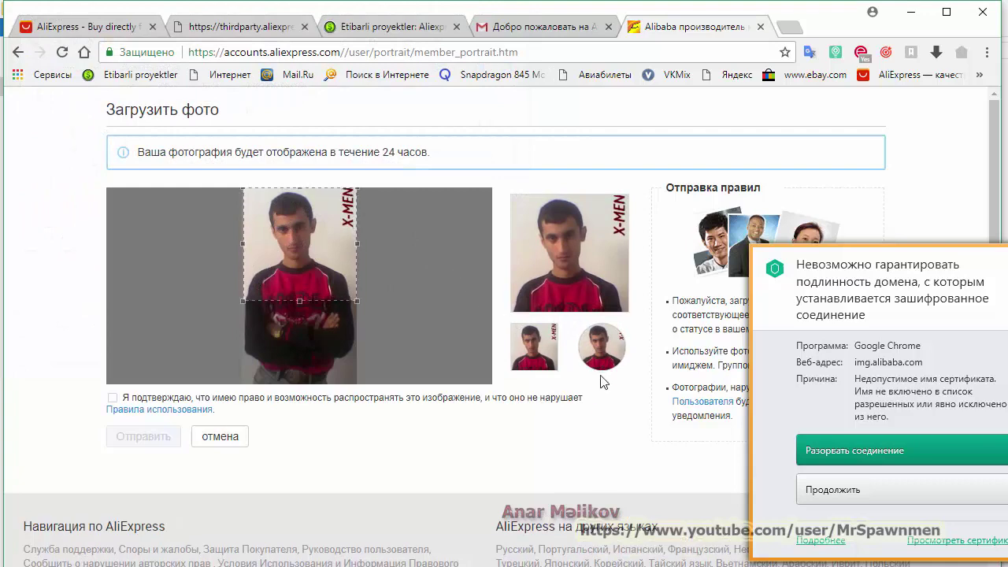
{"action": "scroll", "coordinate": [454, 278], "scroll_direction": "down", "scroll_amount": 2}
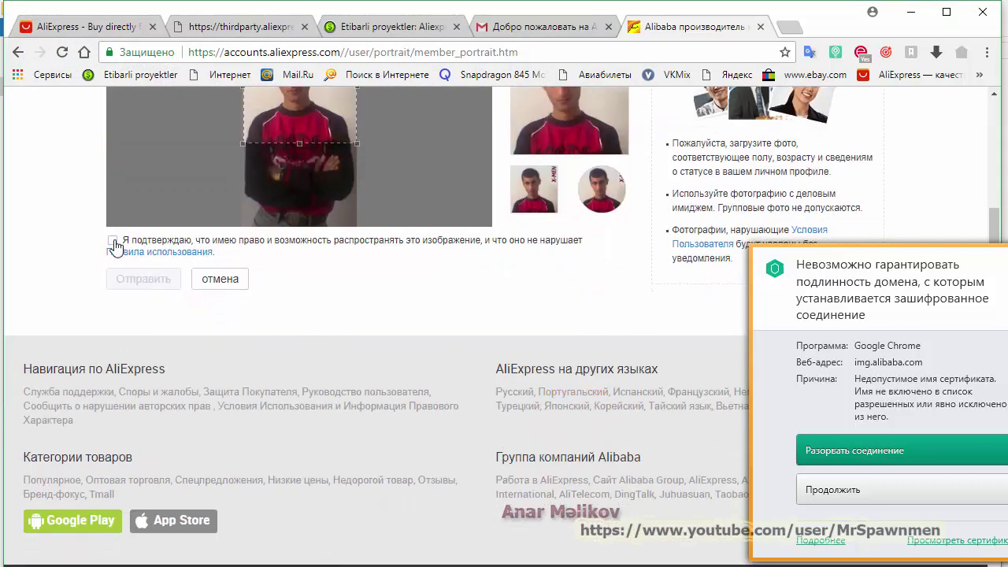
{"action": "left_click", "coordinate": [113, 239]}
{"action": "left_click", "coordinate": [146, 280]}
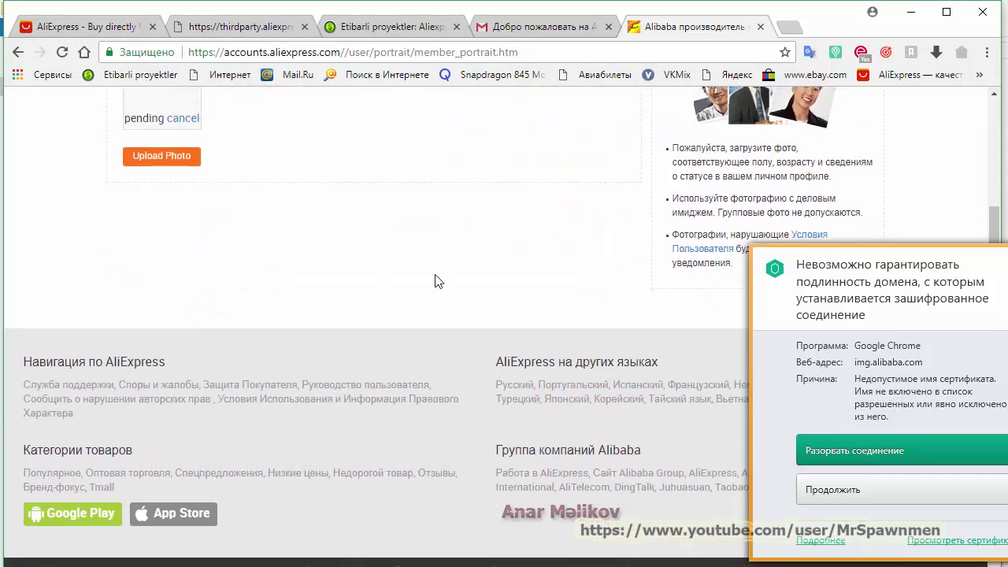
{"action": "scroll", "coordinate": [438, 281], "scroll_direction": "up", "scroll_amount": 2}
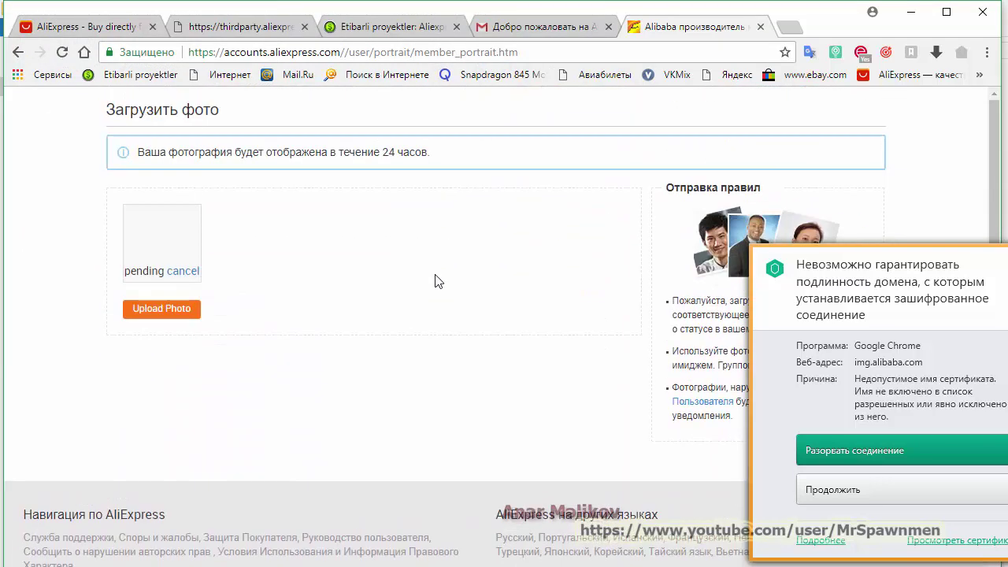
{"action": "left_click", "coordinate": [874, 449]}
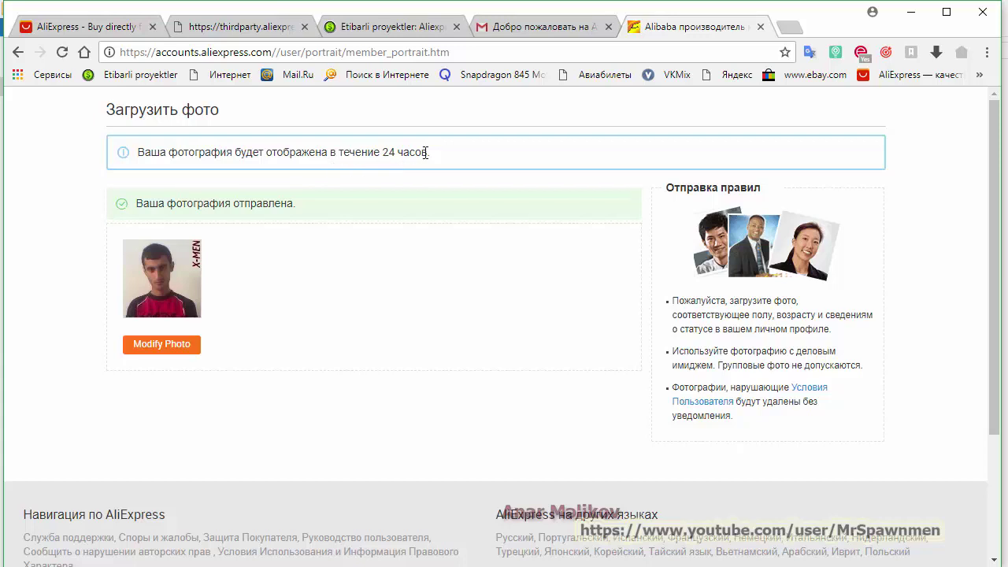
Go back to the profile page and open the Мои подписчики followers list
{"action": "left_click", "coordinate": [17, 53]}
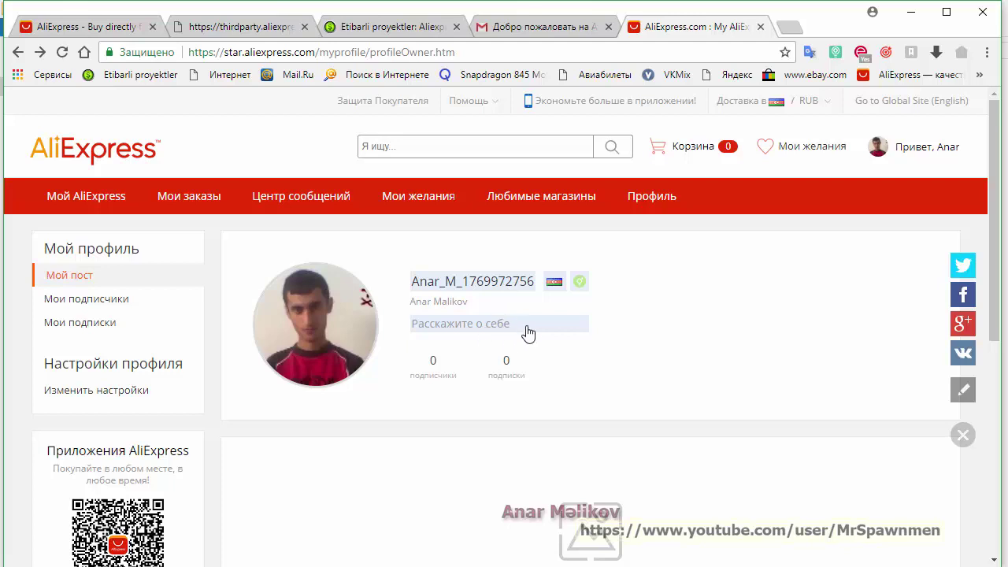
{"action": "scroll", "coordinate": [668, 342], "scroll_direction": "down", "scroll_amount": 3}
{"action": "scroll", "coordinate": [668, 343], "scroll_direction": "up", "scroll_amount": 3}
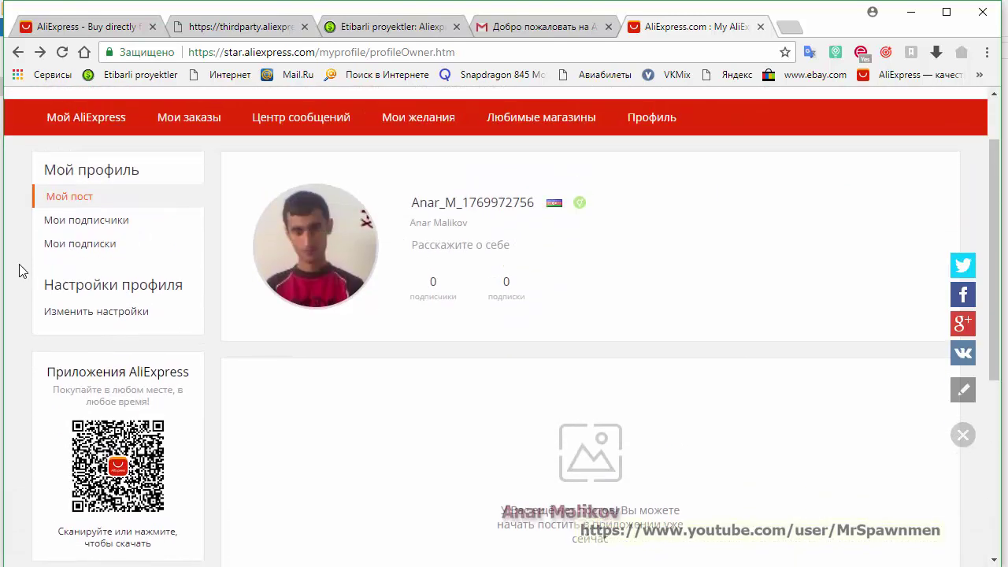
{"action": "left_click", "coordinate": [95, 228]}
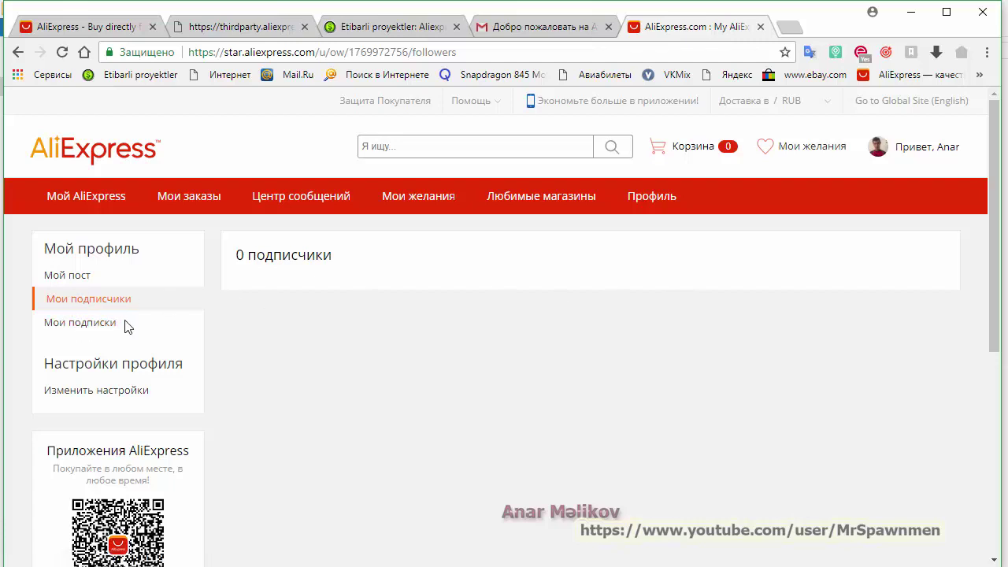
Open Изменить настройки, then Изменить профиль under Личная информация
{"action": "left_click", "coordinate": [102, 390]}
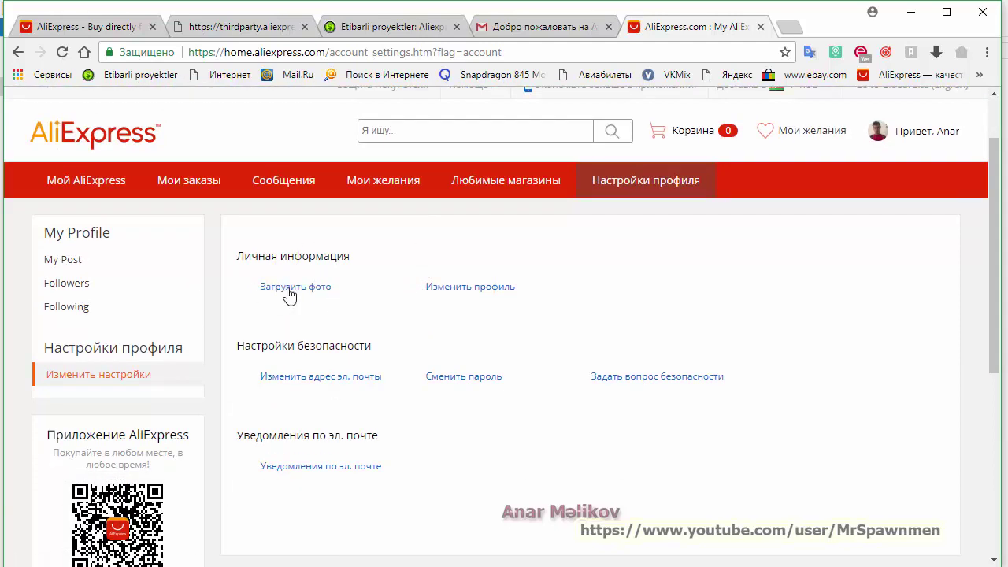
{"action": "left_click", "coordinate": [502, 288]}
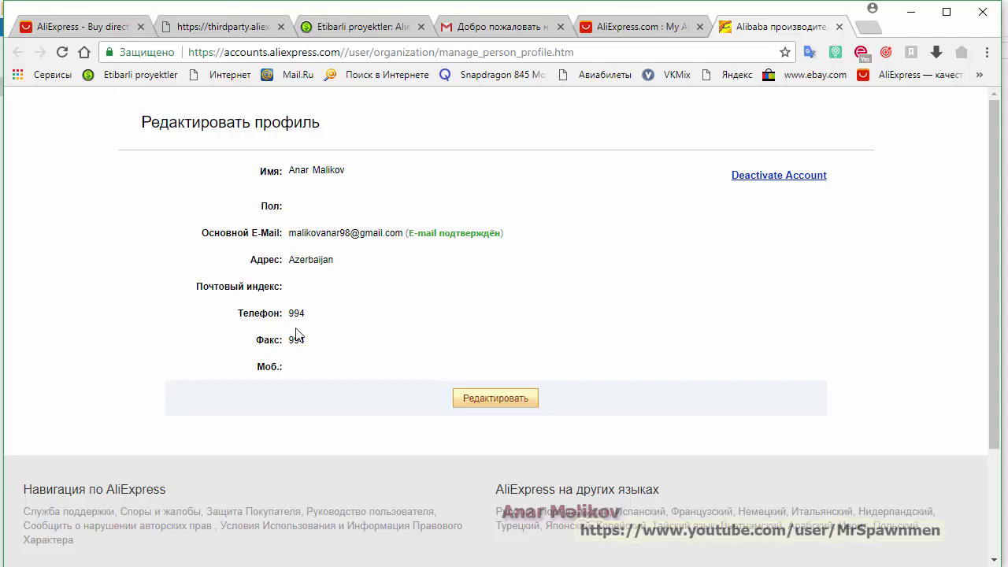
Switch the Редактировать профиль page into its editable form with Редактировать
{"action": "left_click", "coordinate": [482, 405]}
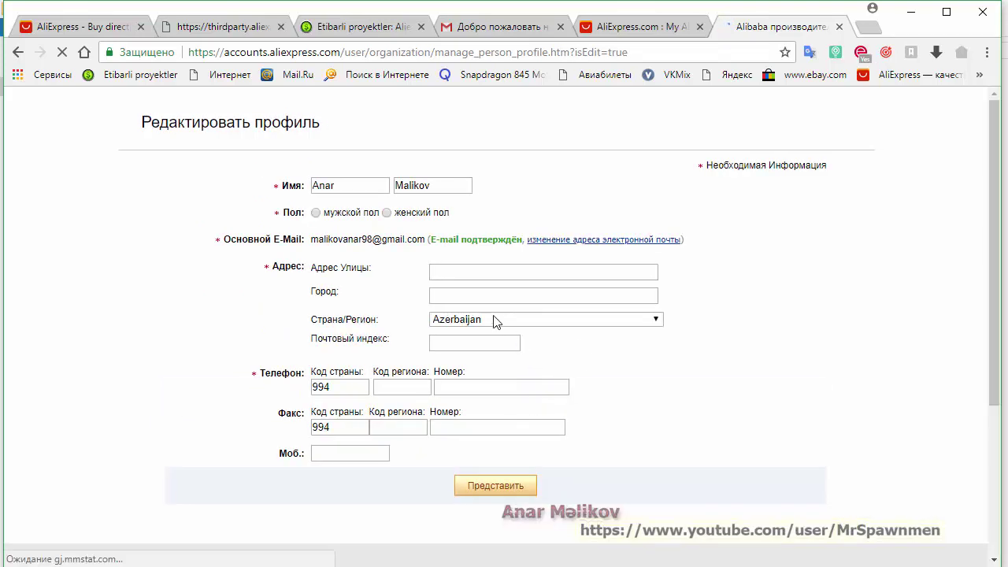
Select male gender in the profile form and leave the Страна/Регион dropdown on Azerbaijan
{"action": "left_click", "coordinate": [317, 218]}
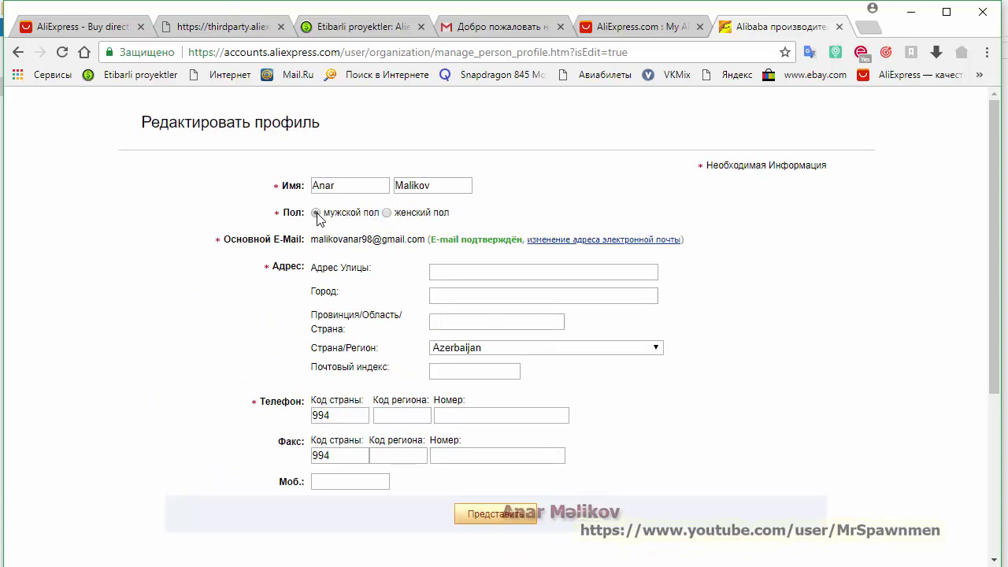
{"action": "left_click", "coordinate": [463, 270]}
{"action": "left_click", "coordinate": [499, 367]}
{"action": "left_click", "coordinate": [499, 370]}
{"action": "left_click", "coordinate": [632, 349]}
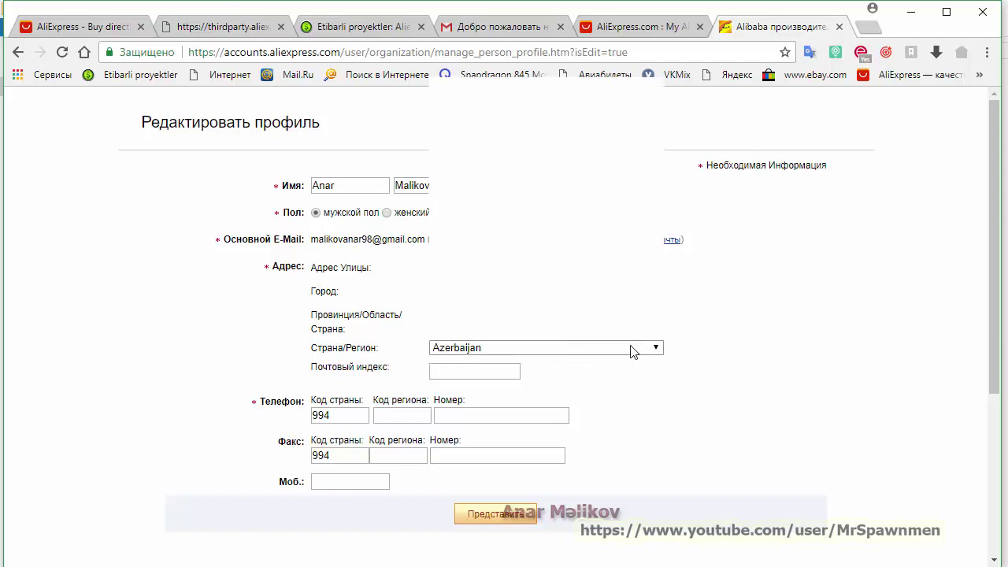
{"action": "left_click", "coordinate": [573, 352]}
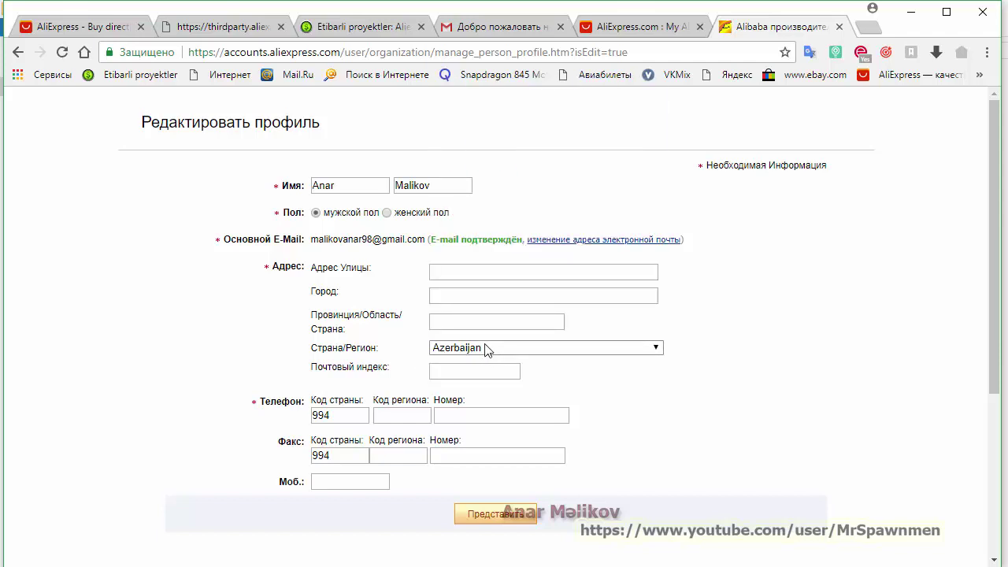
{"action": "left_click", "coordinate": [457, 365]}
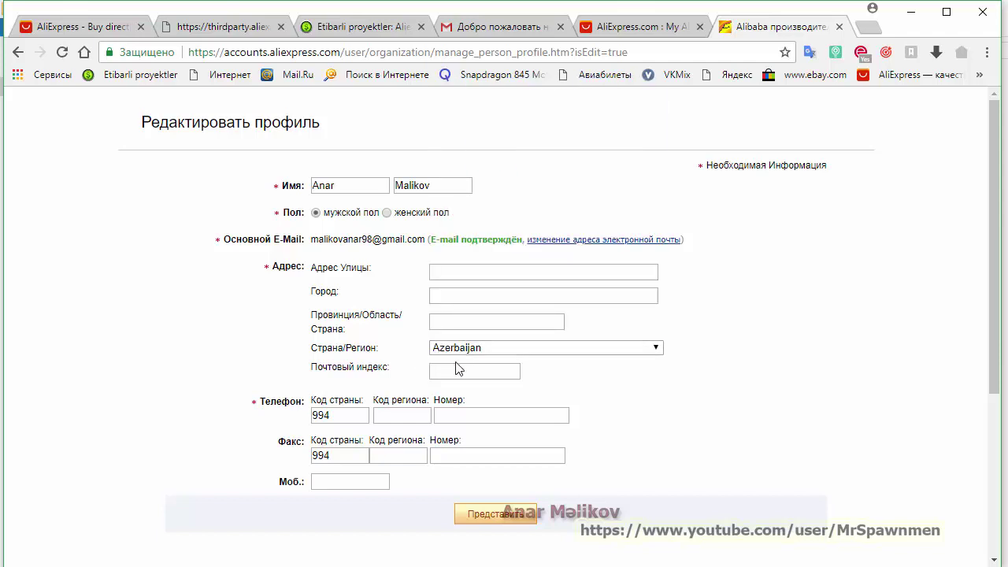
{"action": "left_click", "coordinate": [471, 296]}
Enter the city name in the Город field, fixing typos along the way
{"action": "type", "text": "B"}
{"action": "type", "text": "a"}
{"action": "key", "text": "BackSpace"}
{"action": "key", "text": "BackSpace"}
{"action": "type", "text": "Sumqayiy"}
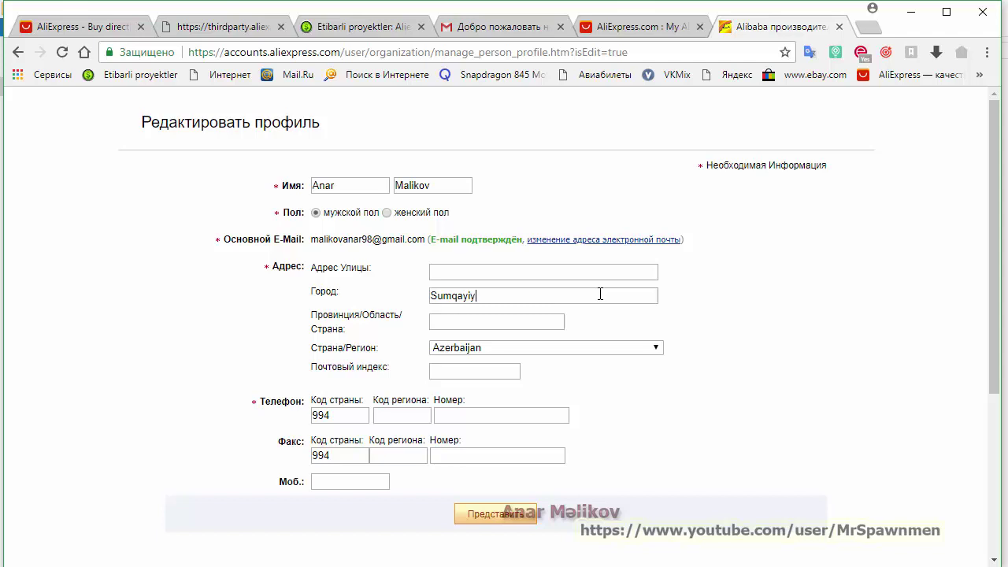
{"action": "key", "text": "BackSpace"}
{"action": "type", "text": "t"}
Enter the street, house number and apartment number in the Адрес Улицы field
{"action": "left_click", "coordinate": [525, 276]}
Check the city and street text, then enter the postal code in Почтовый индекс
{"action": "left_click_drag", "start_coordinate": [477, 295], "coordinate": [434, 297]}
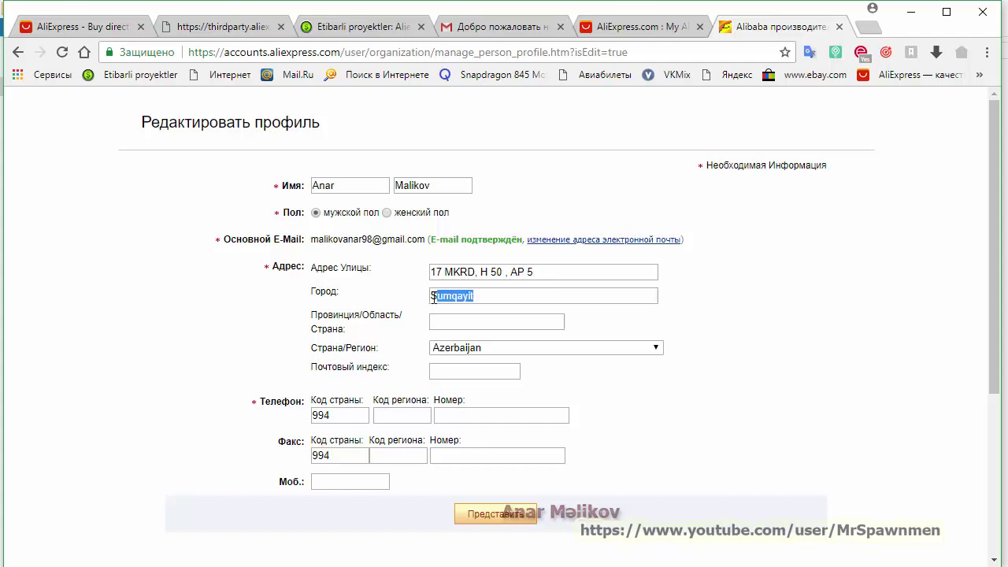
{"action": "left_click_drag", "start_coordinate": [549, 272], "coordinate": [433, 271]}
{"action": "left_click", "coordinate": [556, 271]}
{"action": "left_click_drag", "start_coordinate": [481, 272], "coordinate": [537, 271]}
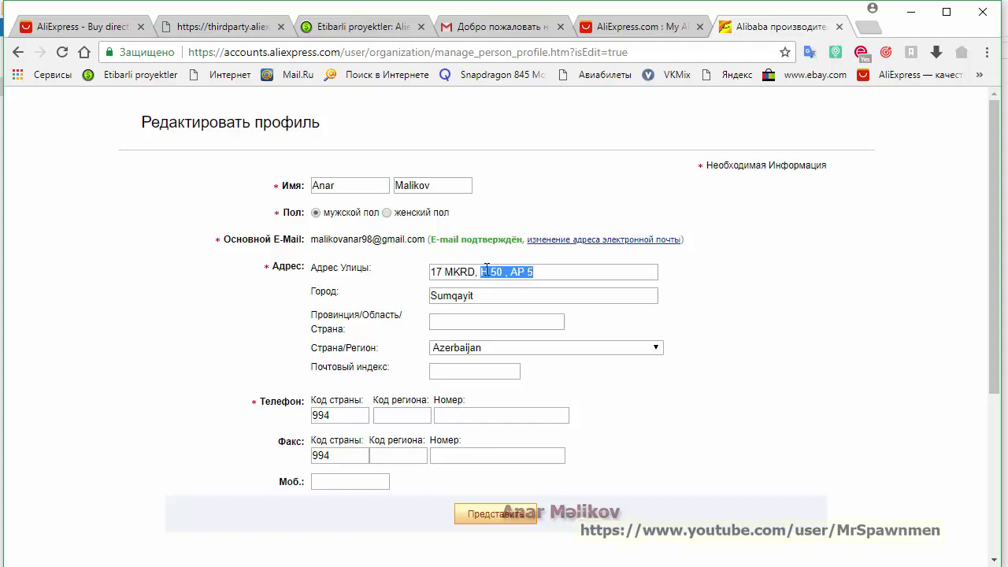
{"action": "left_click", "coordinate": [705, 284]}
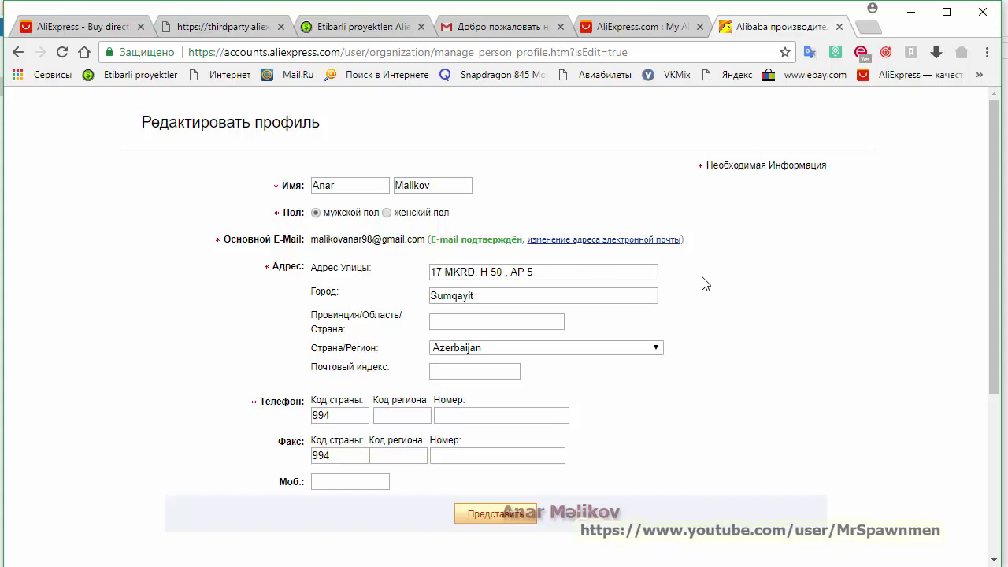
{"action": "left_click", "coordinate": [473, 372]}
{"action": "type", "text": "Az 5000"}
Enter the phone's region code and number in Телефон, correcting the region code
{"action": "left_click", "coordinate": [427, 416]}
{"action": "type", "text": "70"}
{"action": "left_click", "coordinate": [469, 420]}
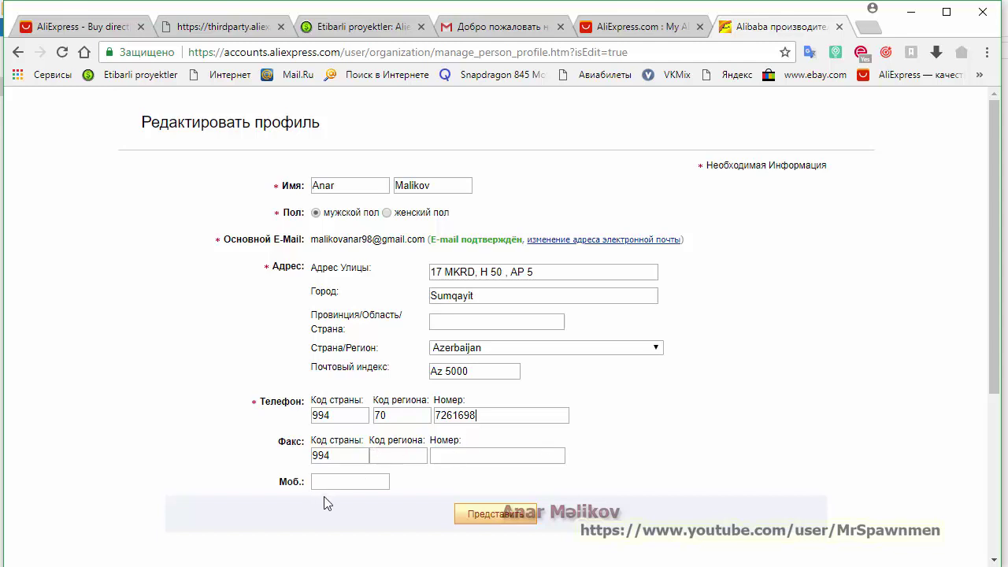
{"action": "left_click", "coordinate": [401, 414]}
{"action": "key", "text": "BackSpace"}
{"action": "type", "text": "7"}
Finish the same number in the Моб. field and remove its leading plus sign
{"action": "left_click", "coordinate": [357, 479]}
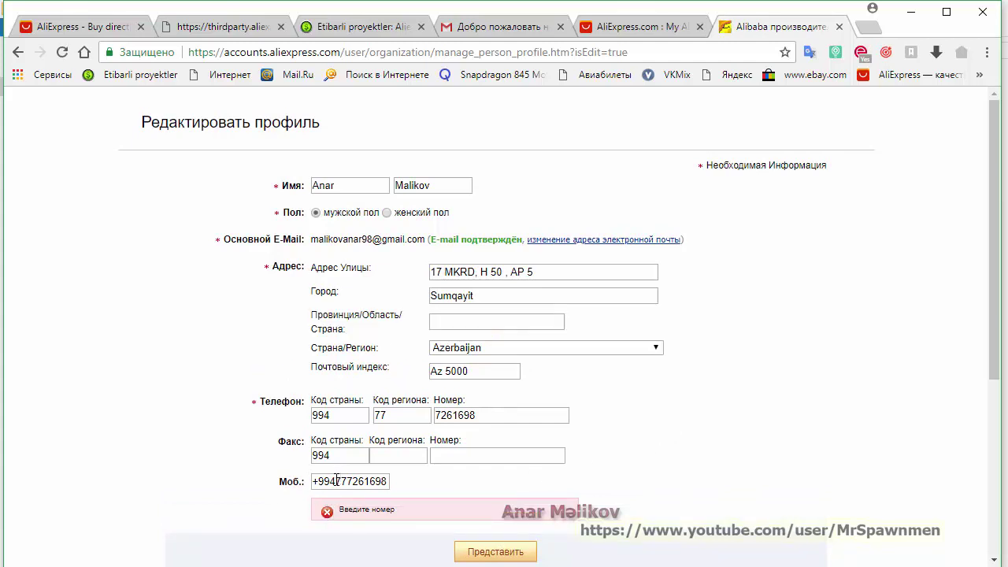
{"action": "left_click_drag", "start_coordinate": [337, 481], "coordinate": [313, 480]}
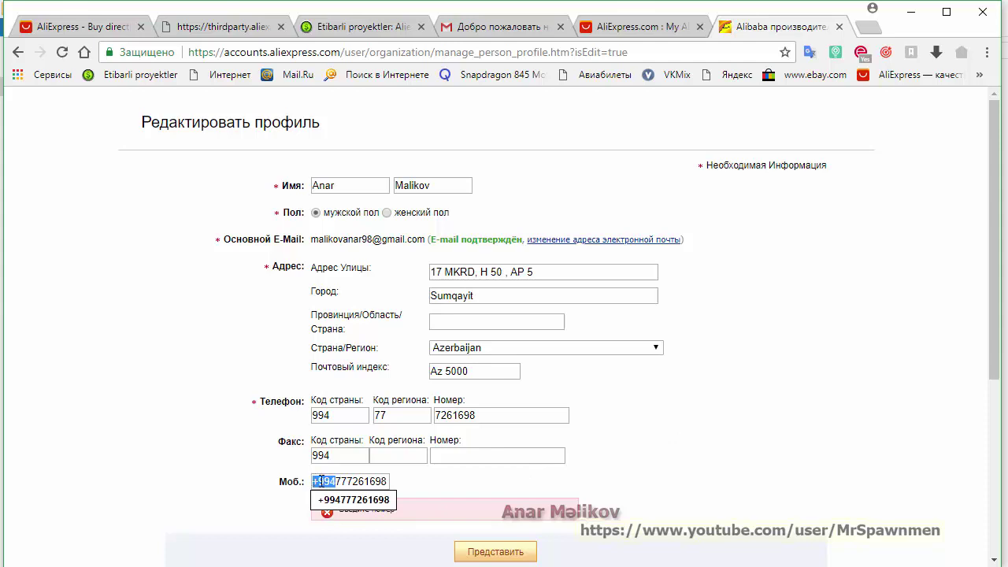
{"action": "left_click", "coordinate": [320, 481]}
{"action": "key", "text": "BackSpace"}
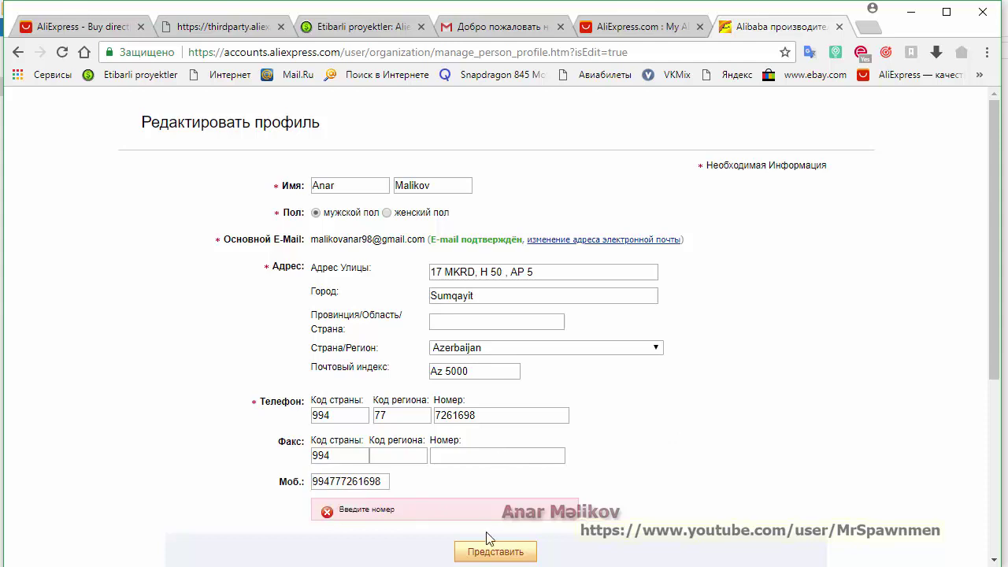
Submit the edited profile, reload it to confirm the saved details, and return to My AliExpress settings
{"action": "left_click", "coordinate": [493, 553]}
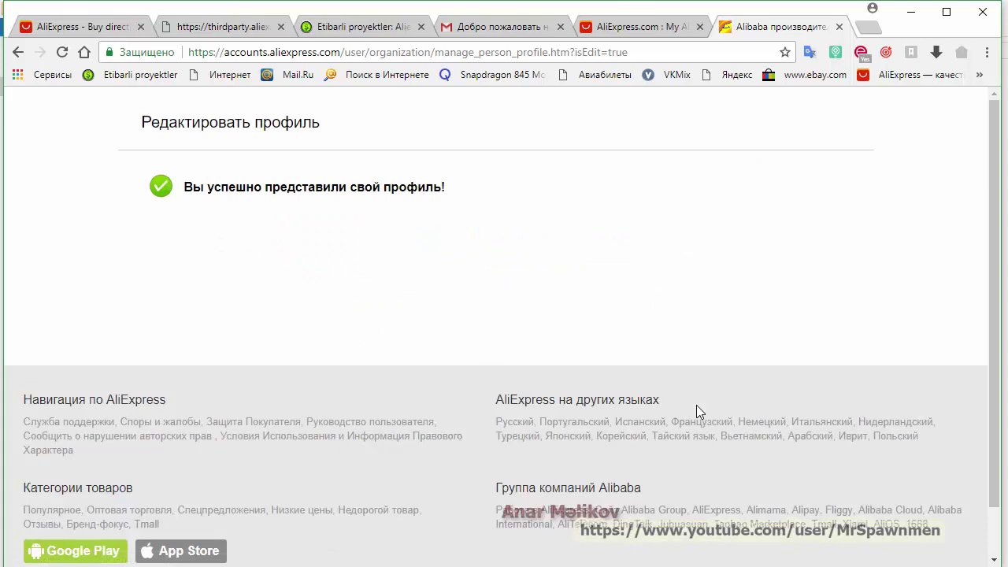
{"action": "left_click", "coordinate": [18, 52]}
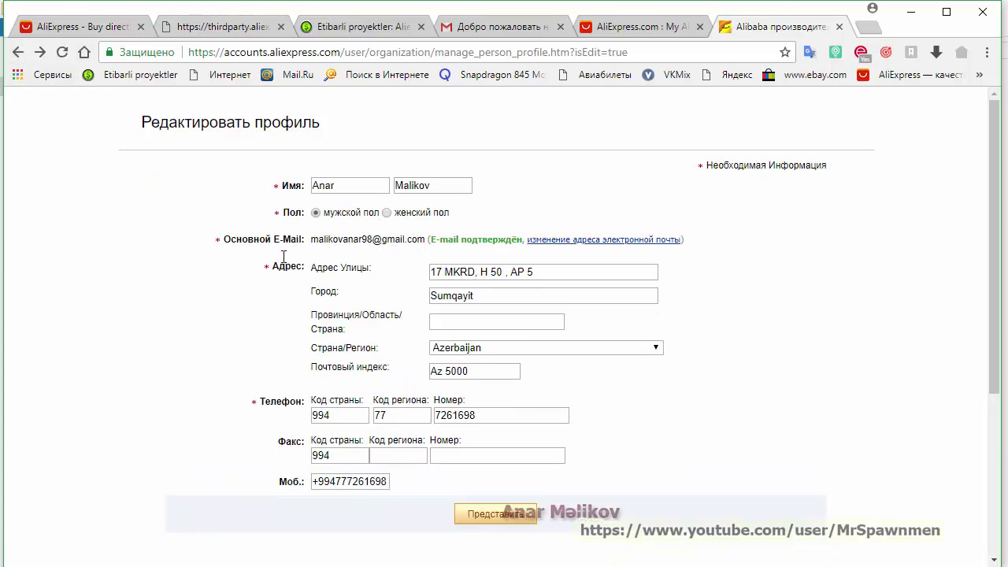
{"action": "left_click", "coordinate": [18, 52]}
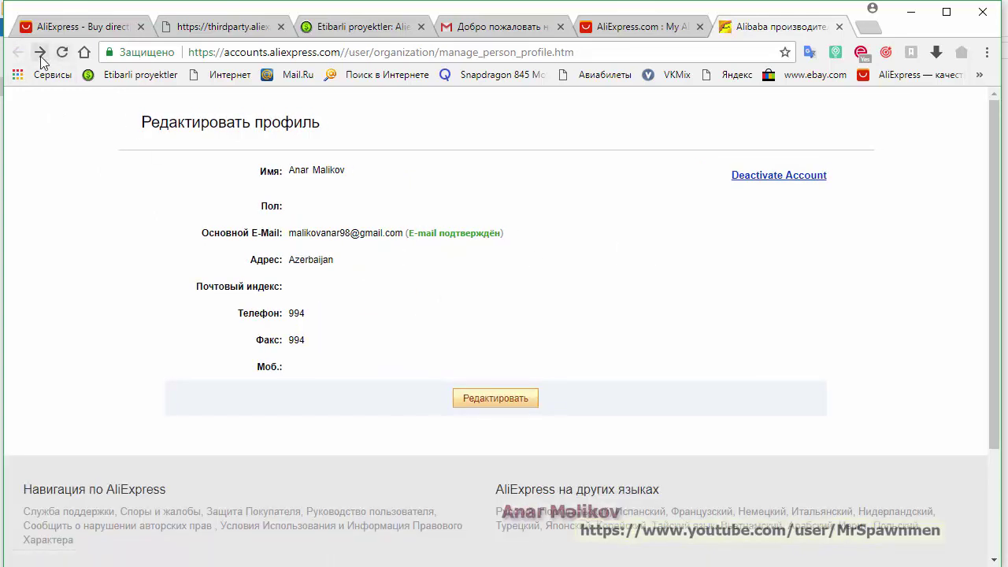
{"action": "left_click", "coordinate": [61, 52]}
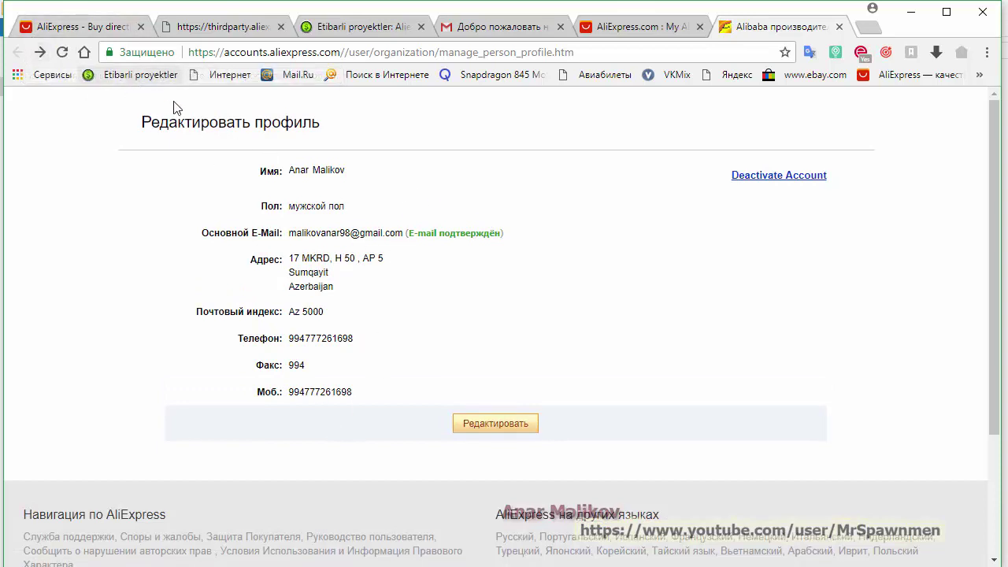
{"action": "left_click", "coordinate": [197, 124]}
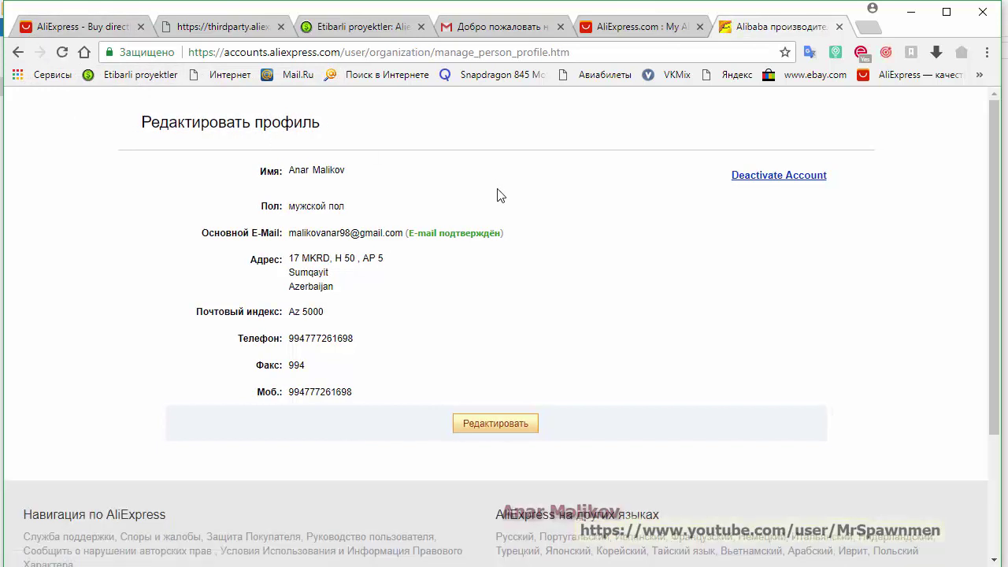
{"action": "left_click", "coordinate": [634, 28]}
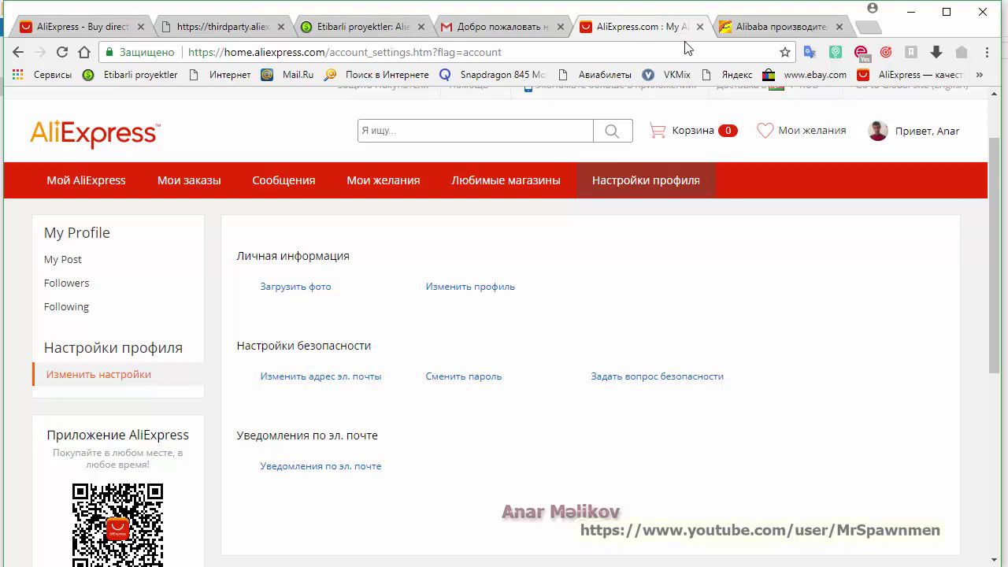
Close the leftover edit-profile tab and open the change-email page in a new tab
{"action": "left_click", "coordinate": [764, 32]}
{"action": "left_click", "coordinate": [839, 26]}
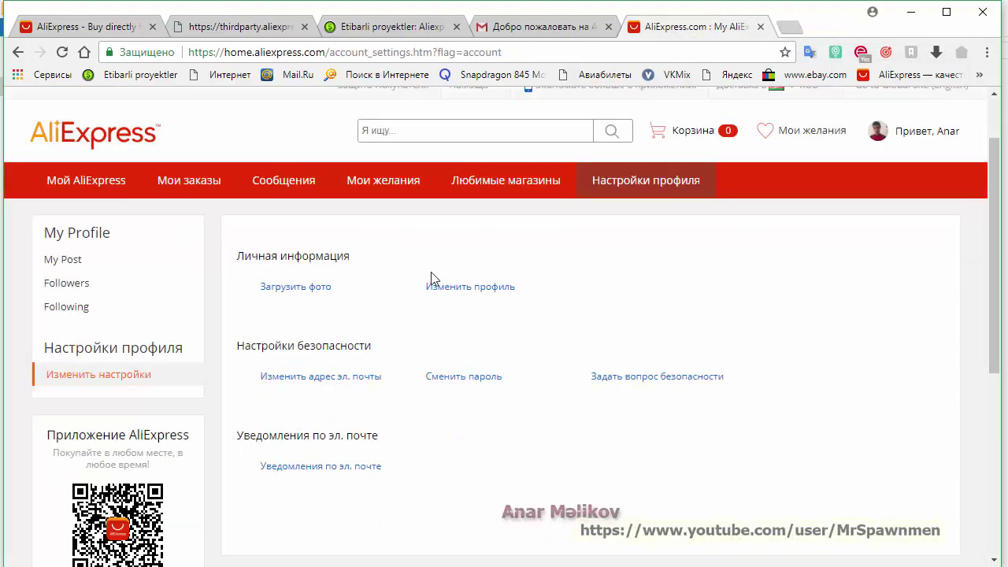
{"action": "scroll", "coordinate": [529, 325], "scroll_direction": "down", "scroll_amount": 1}
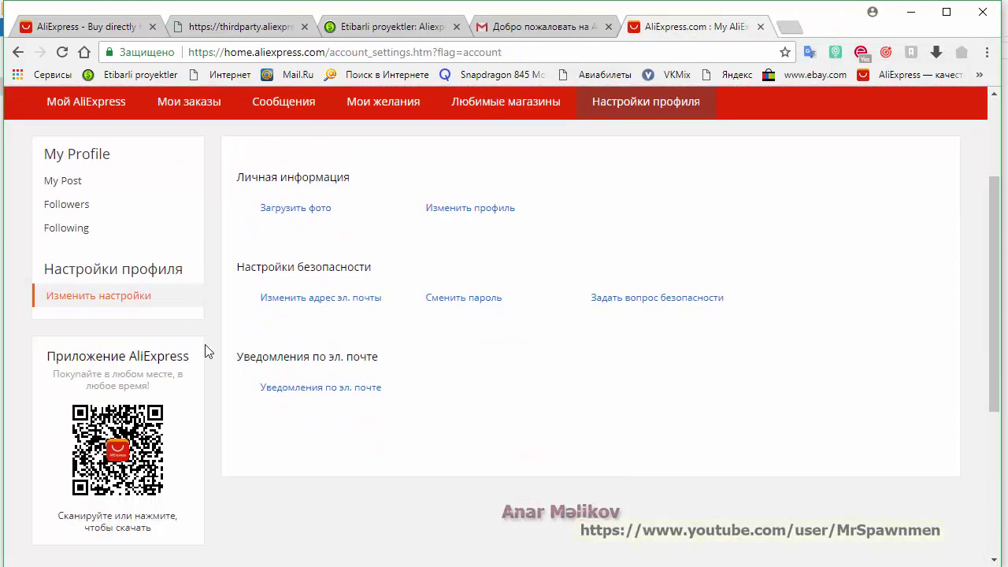
{"action": "right_click", "coordinate": [331, 303]}
{"action": "left_click", "coordinate": [355, 315]}
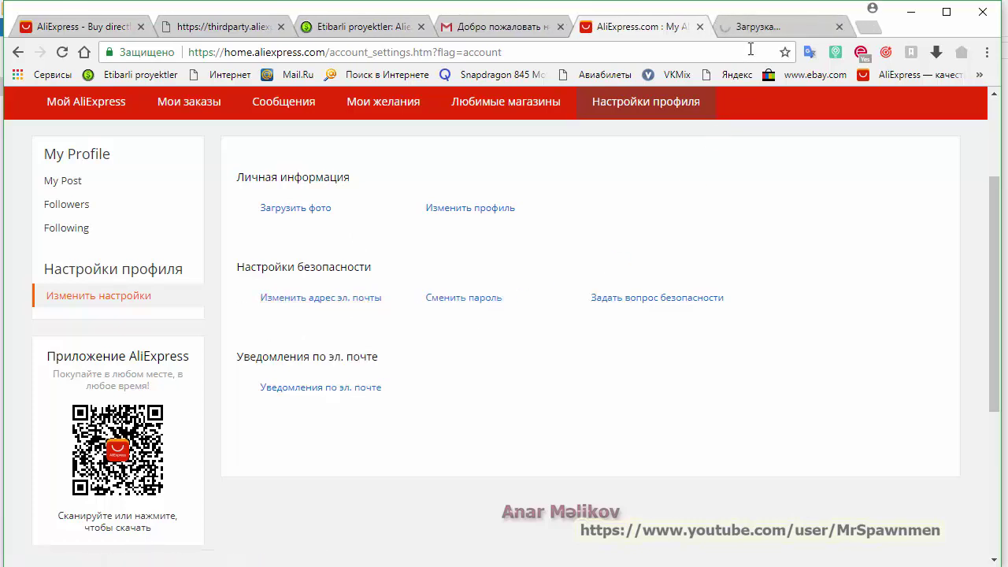
{"action": "left_click", "coordinate": [771, 26]}
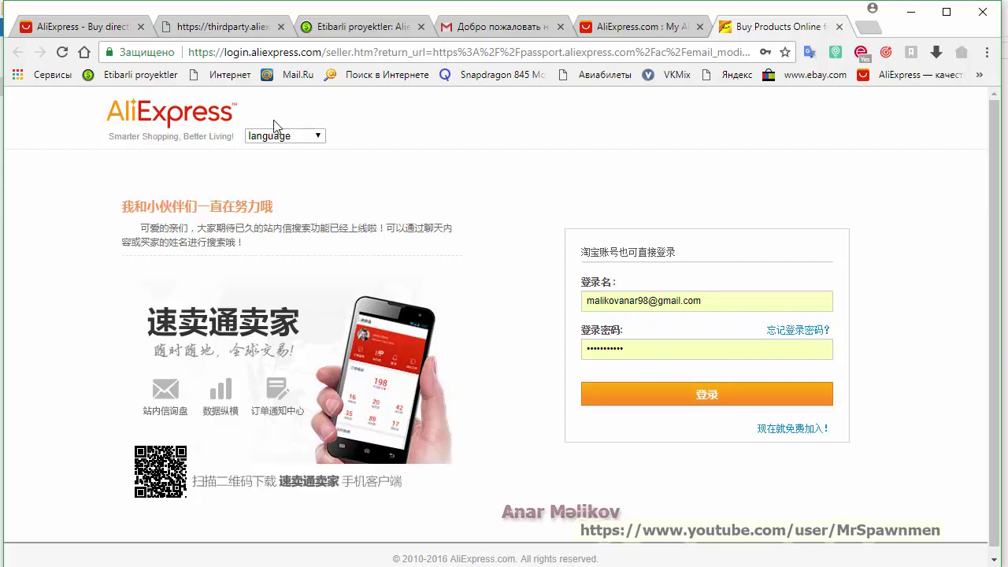
Switch the login page to Russian and sign in with the filled-in email and password
{"action": "left_click", "coordinate": [302, 137]}
{"action": "left_click", "coordinate": [291, 176]}
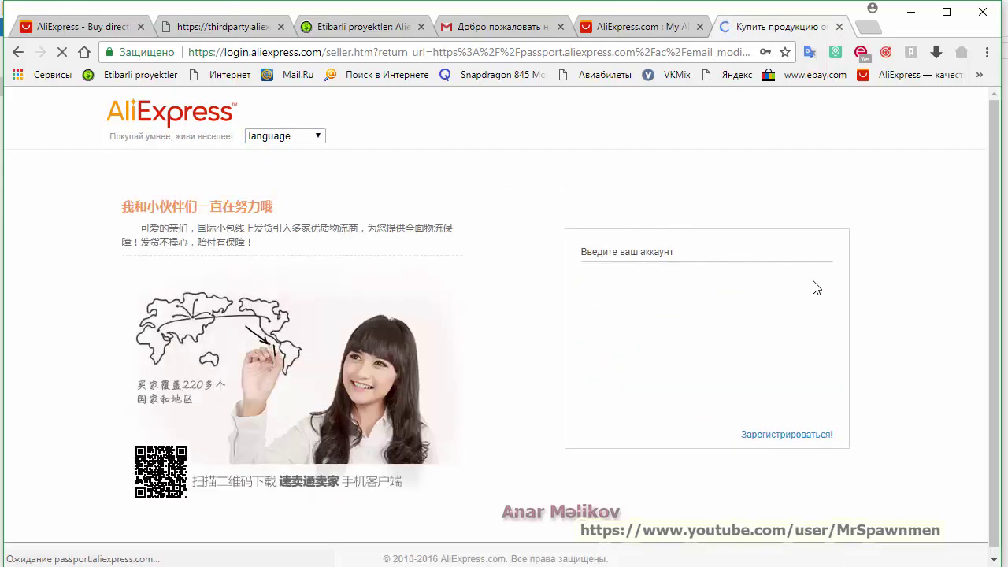
{"action": "left_click", "coordinate": [710, 392]}
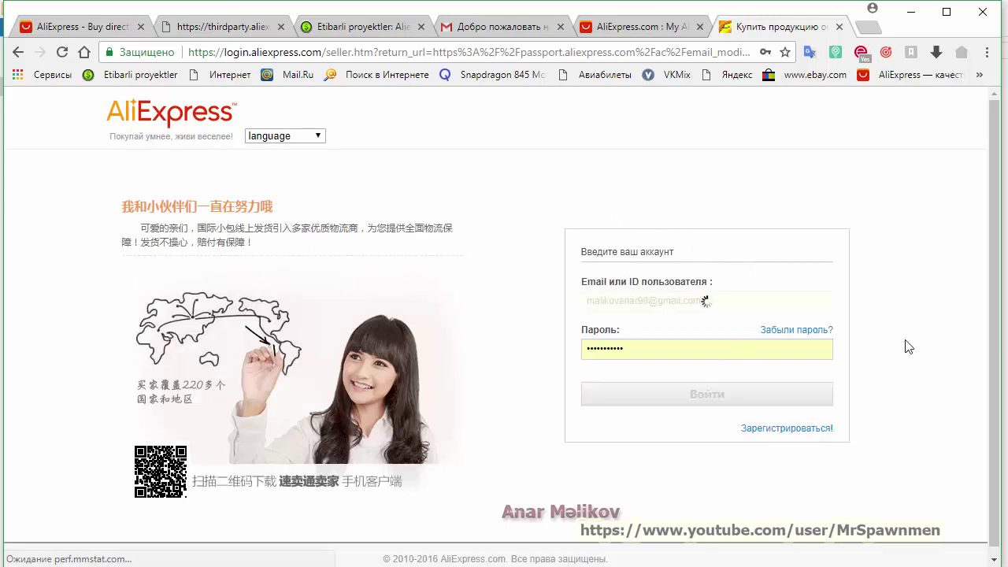